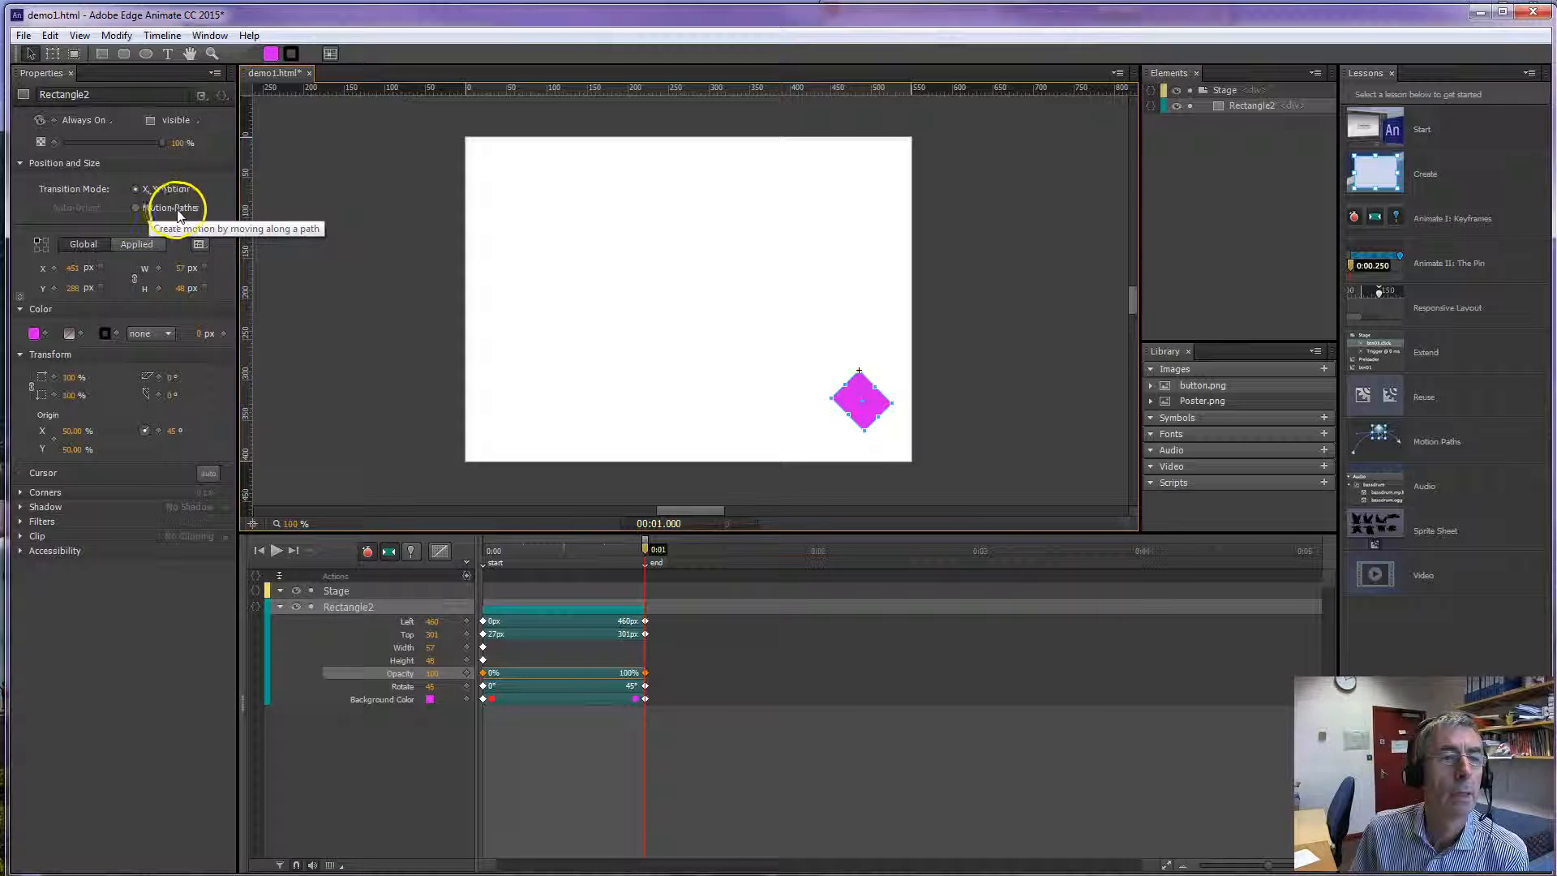
# Switch the rectangle's transition mode to Motion Paths and accept removing its existing X, Y motion keyframes.
pyautogui.click(135, 207)
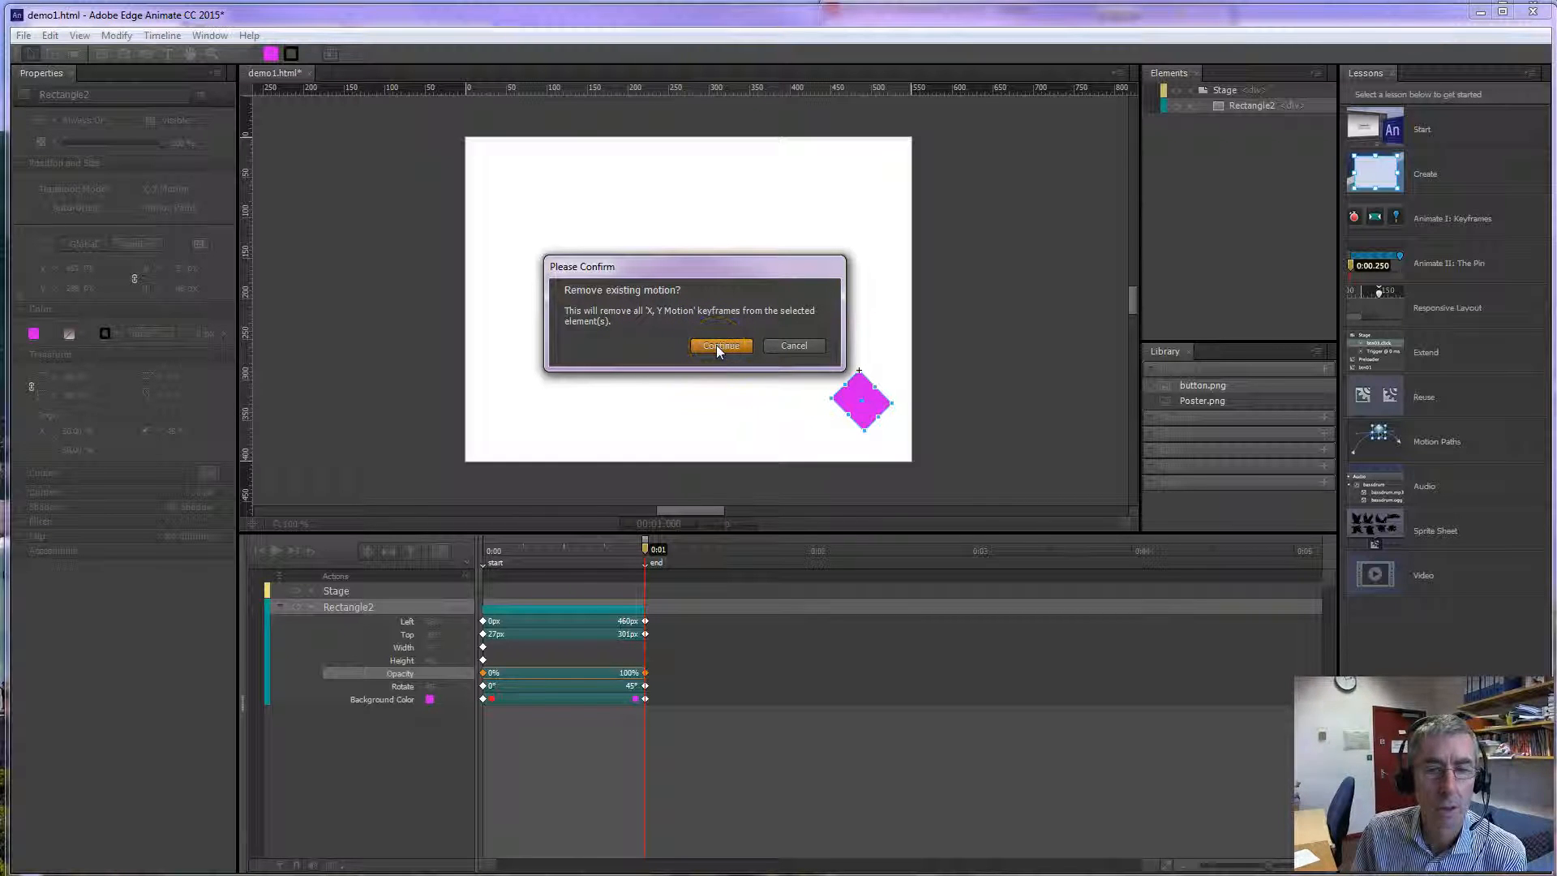
pyautogui.click(718, 346)
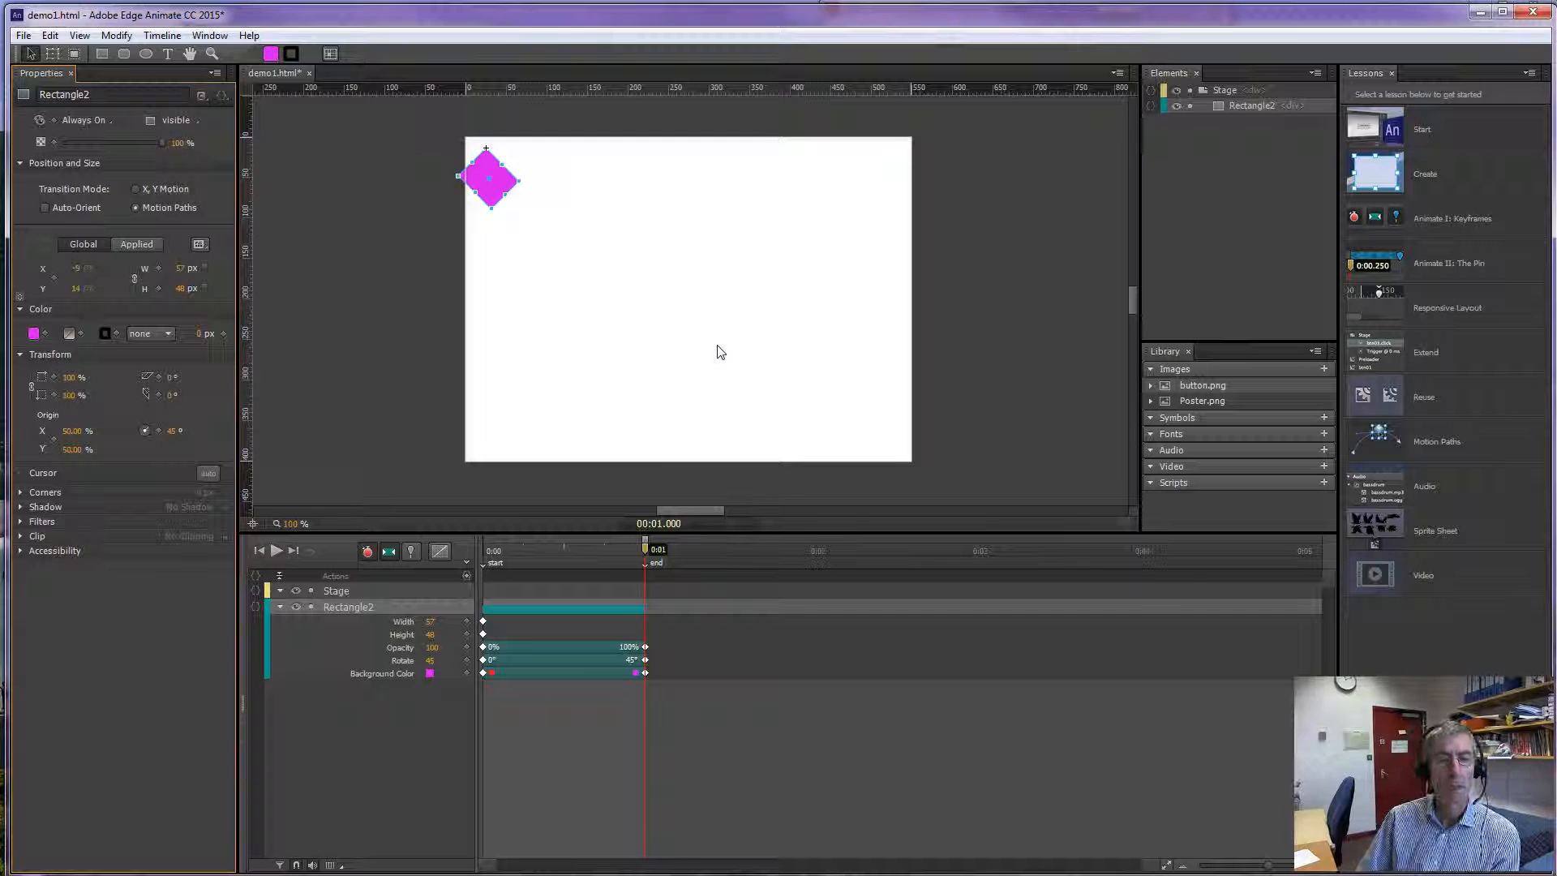
# At 0:00, delete the rectangle's opacity and rotate animations and set its opacity to 100%.
pyautogui.moveTo(645, 549); pyautogui.dragTo(484, 557)
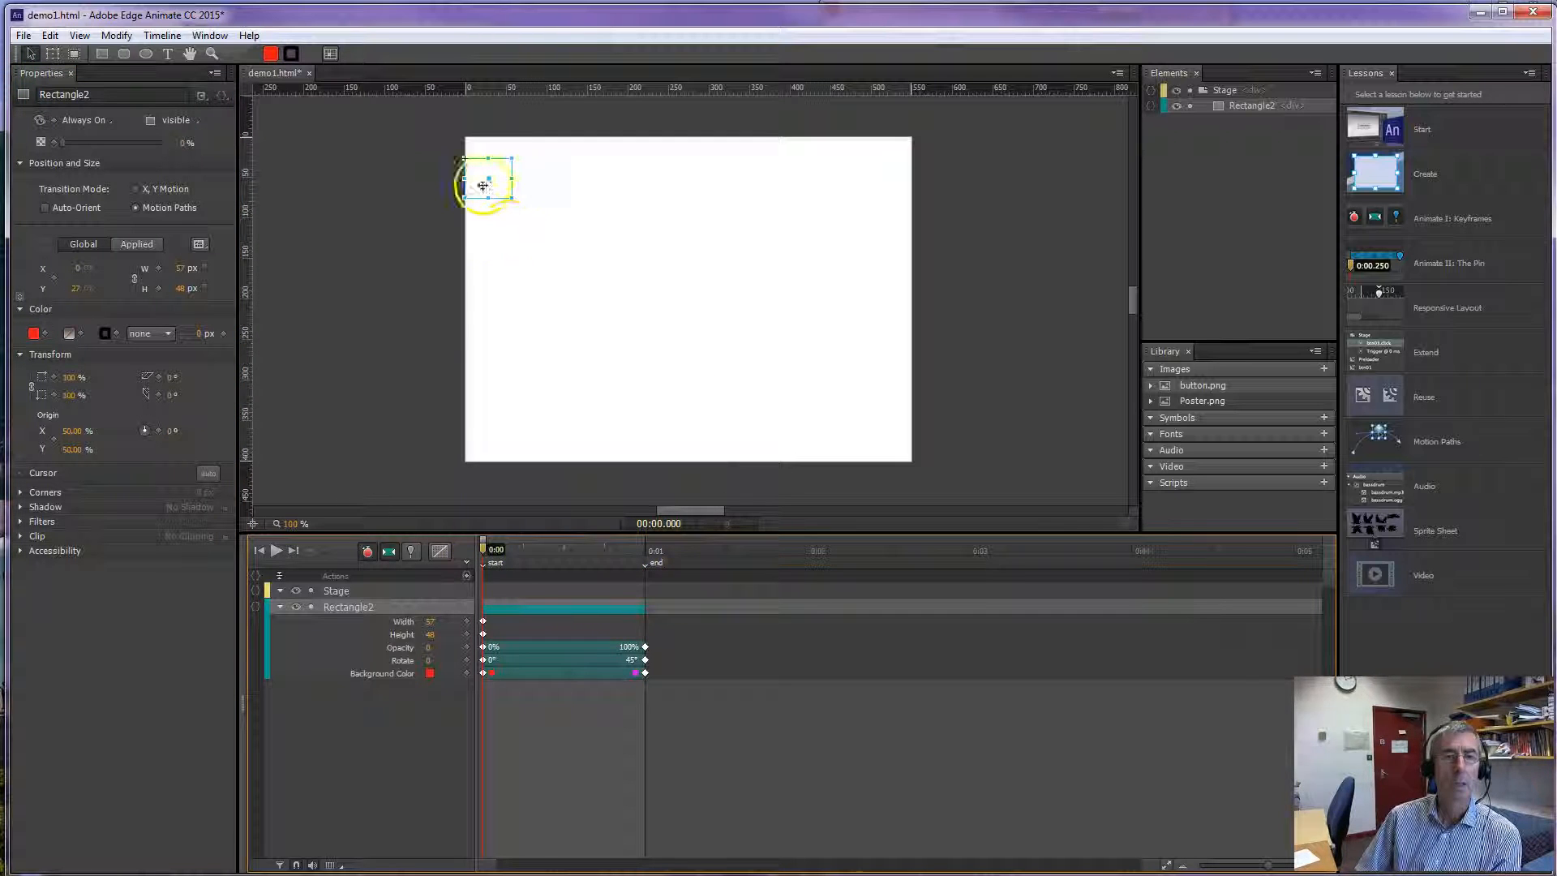
pyautogui.moveTo(487, 554)
pyautogui.mouseDown()
pyautogui.moveTo(507, 549)
pyautogui.moveTo(472, 549)
pyautogui.mouseUp()
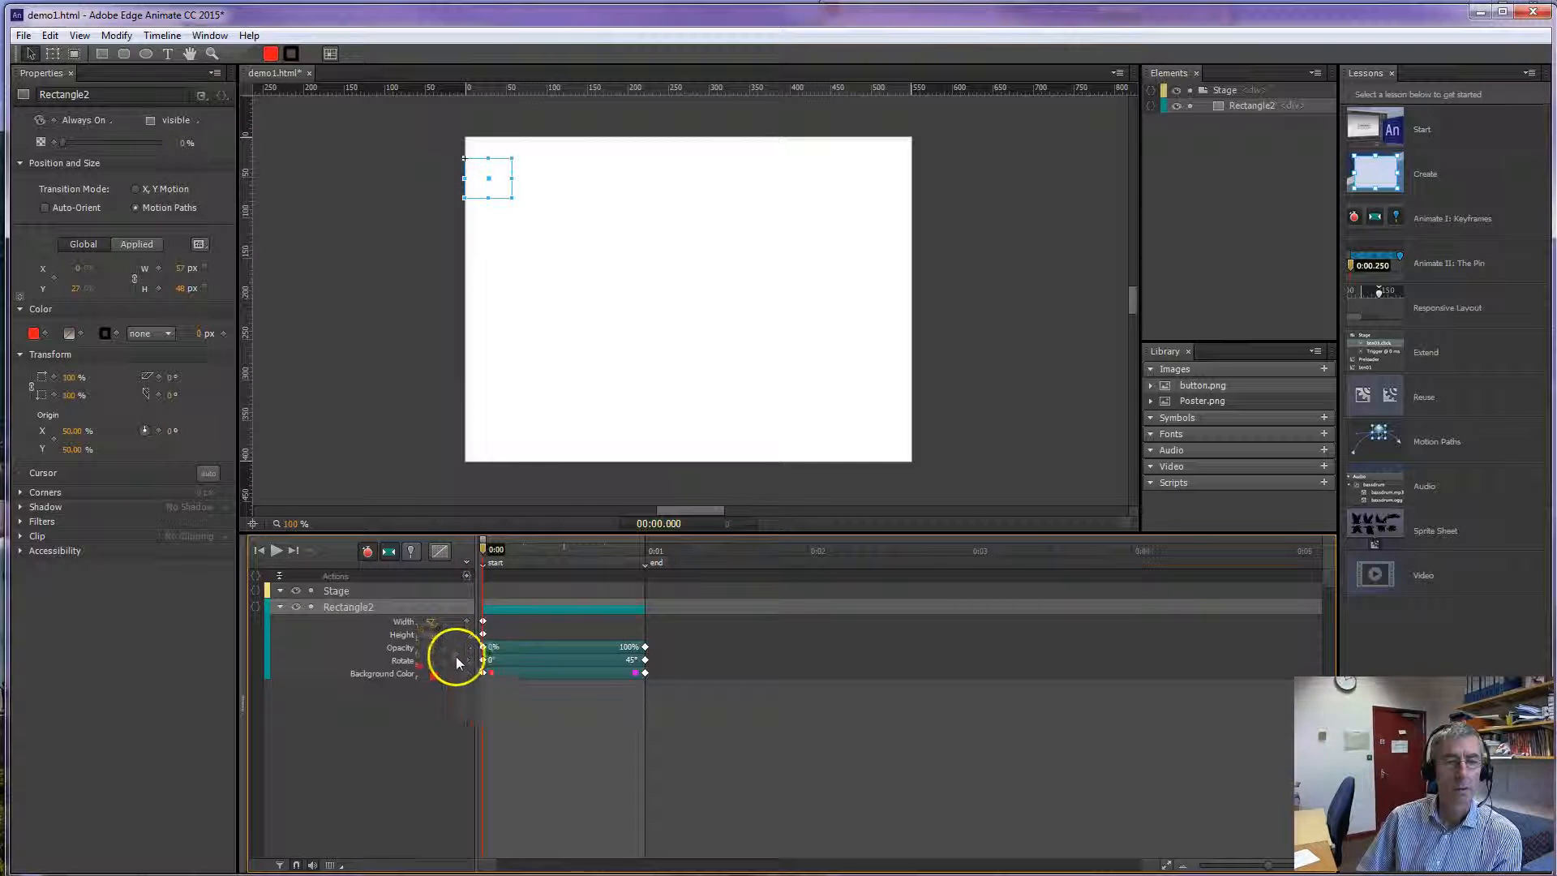
pyautogui.click(406, 649)
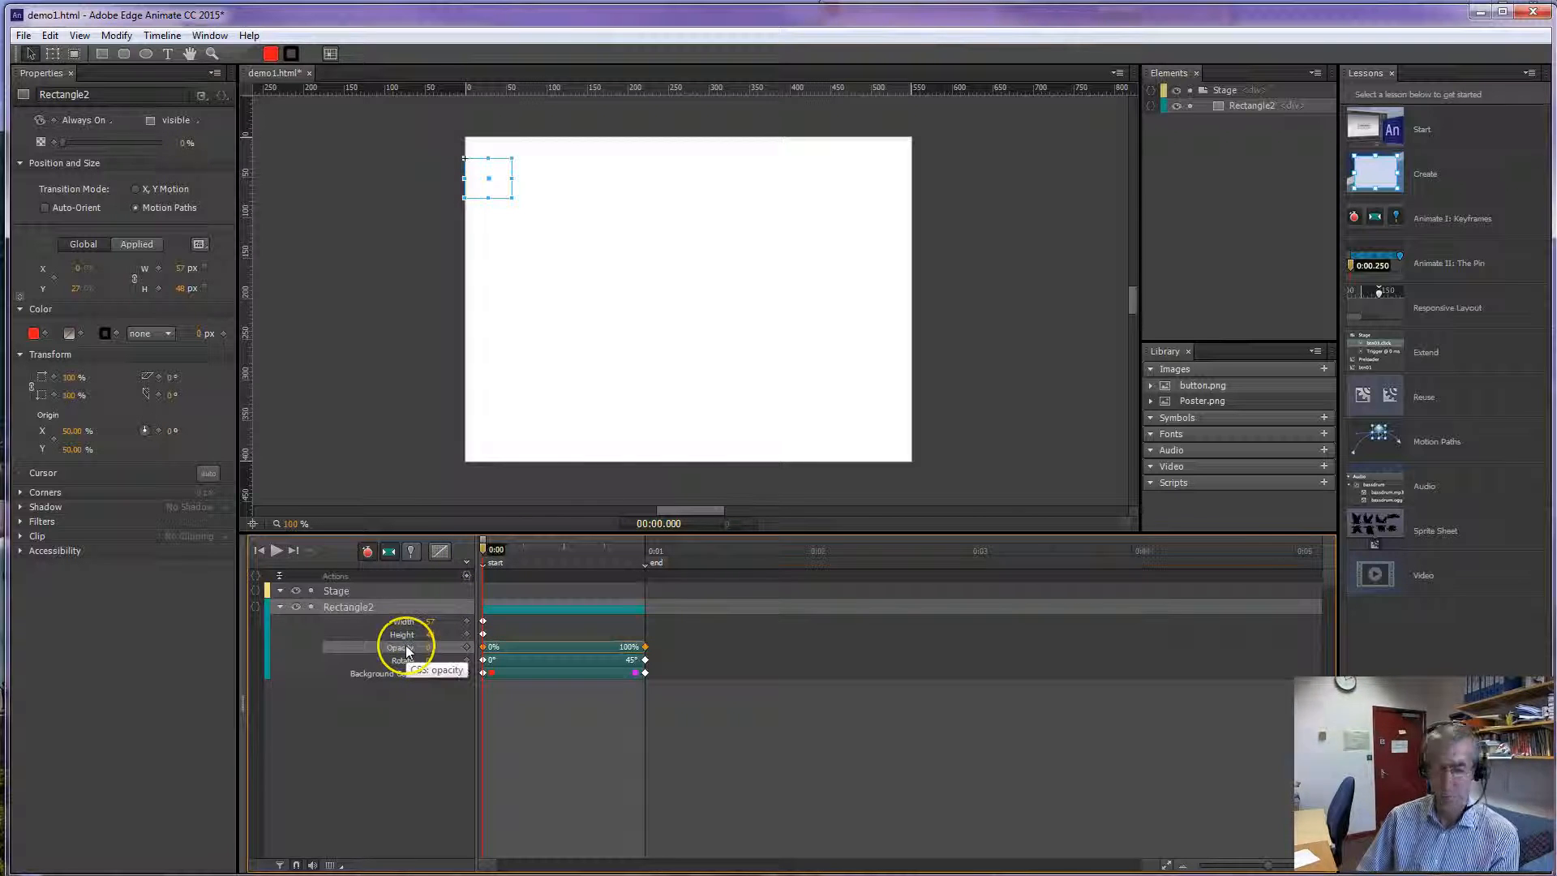
pyautogui.press('Delete')
pyautogui.click(400, 651)
pyautogui.press('Delete')
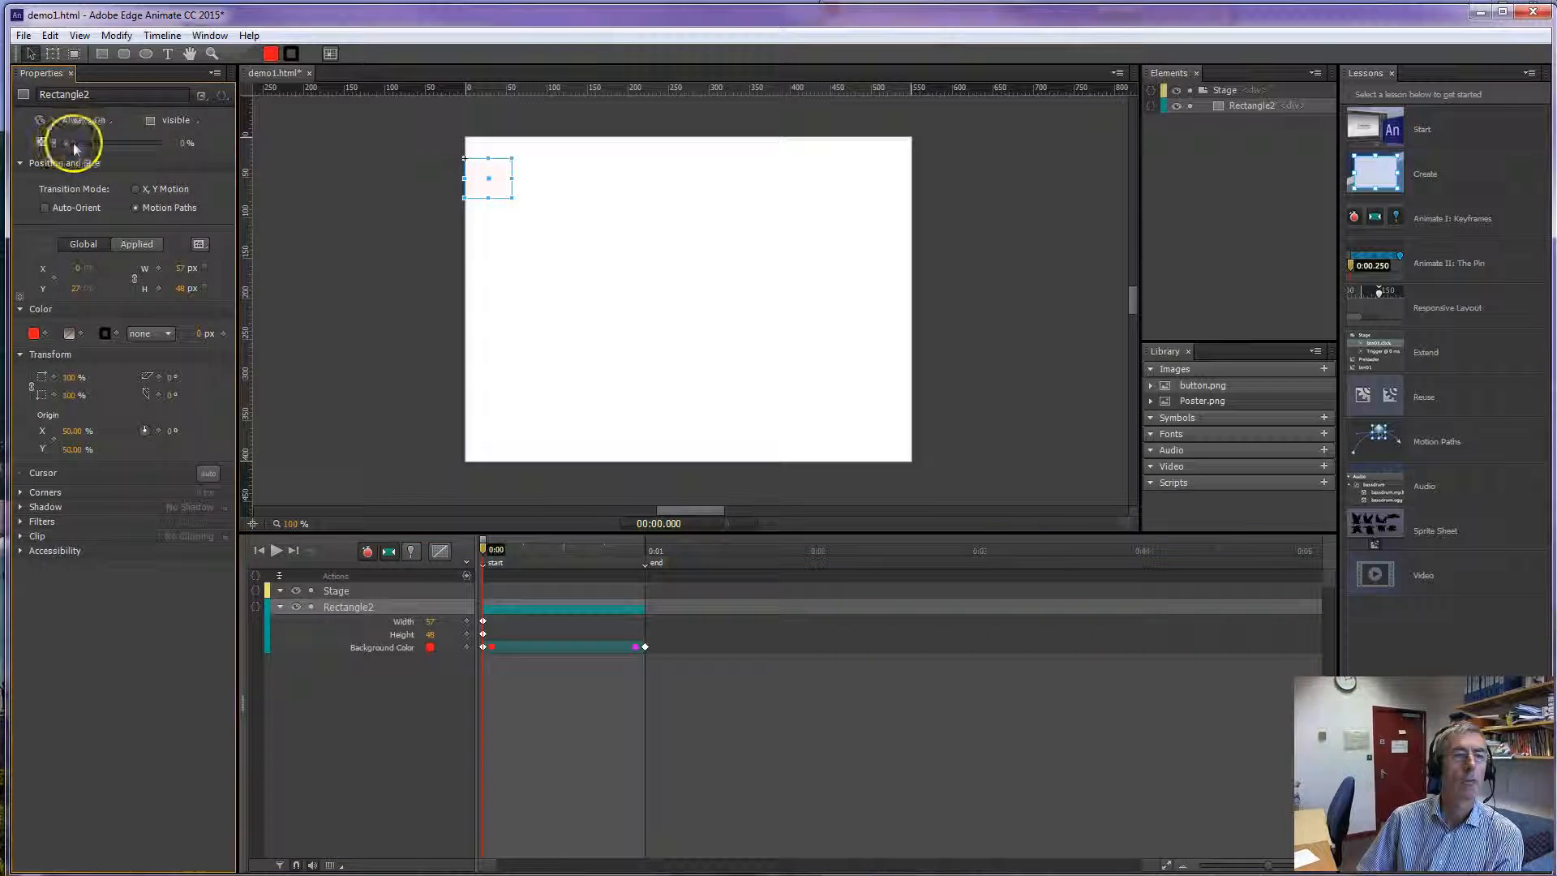
pyautogui.moveTo(66, 143); pyautogui.dragTo(169, 149)
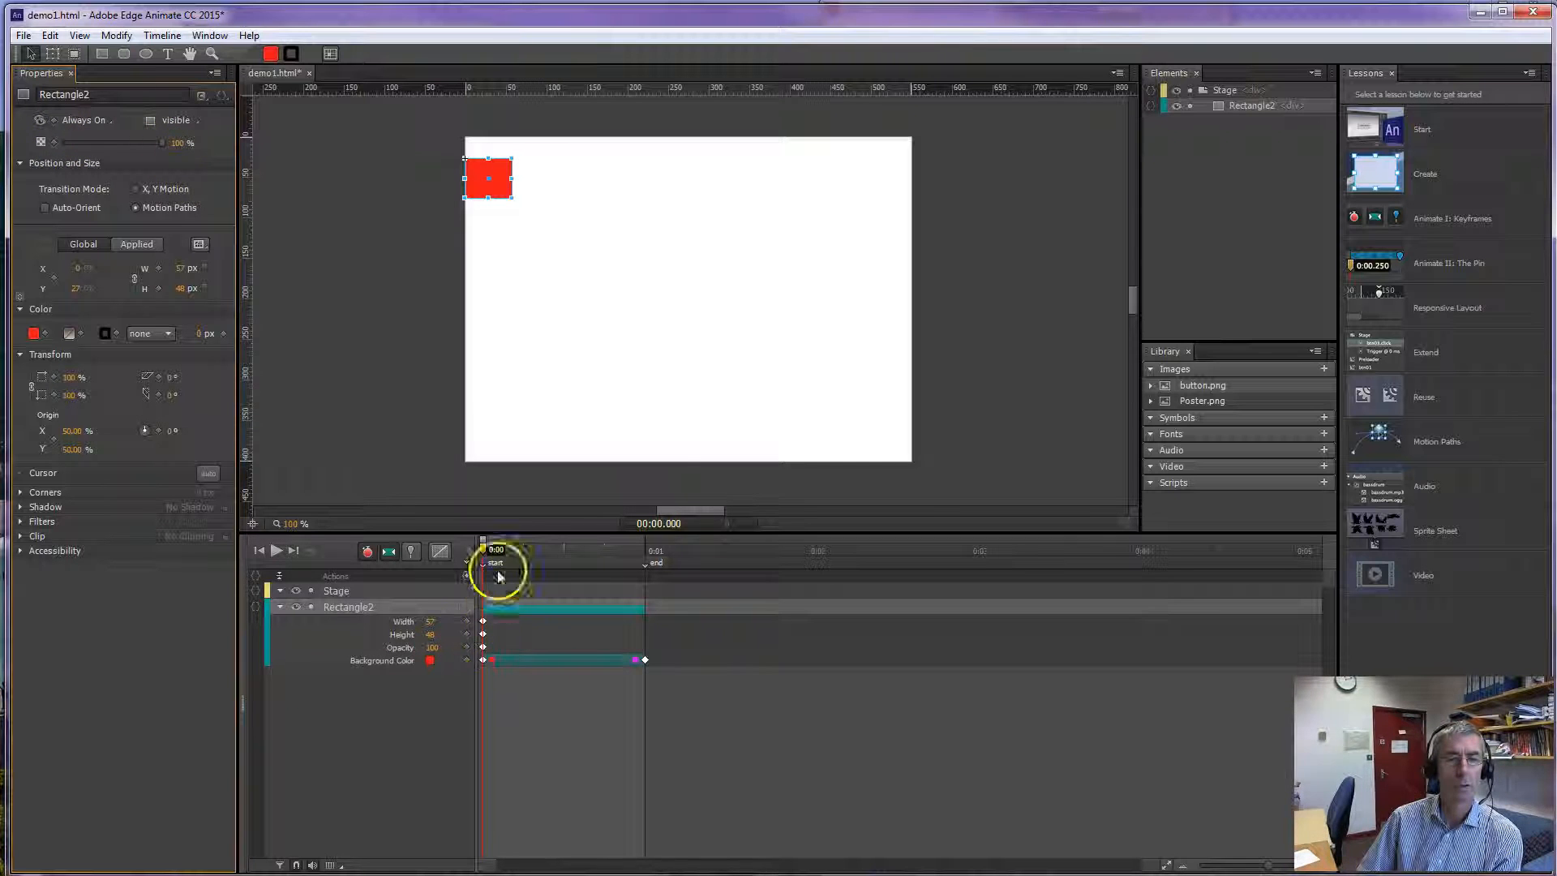
# Add a location keyframe for the rectangle at 0:00, and at 0:01 move it near the stage's lower-right corner.
pyautogui.moveTo(484, 551)
pyautogui.mouseDown()
pyautogui.moveTo(643, 548)
pyautogui.moveTo(478, 548)
pyautogui.mouseUp()
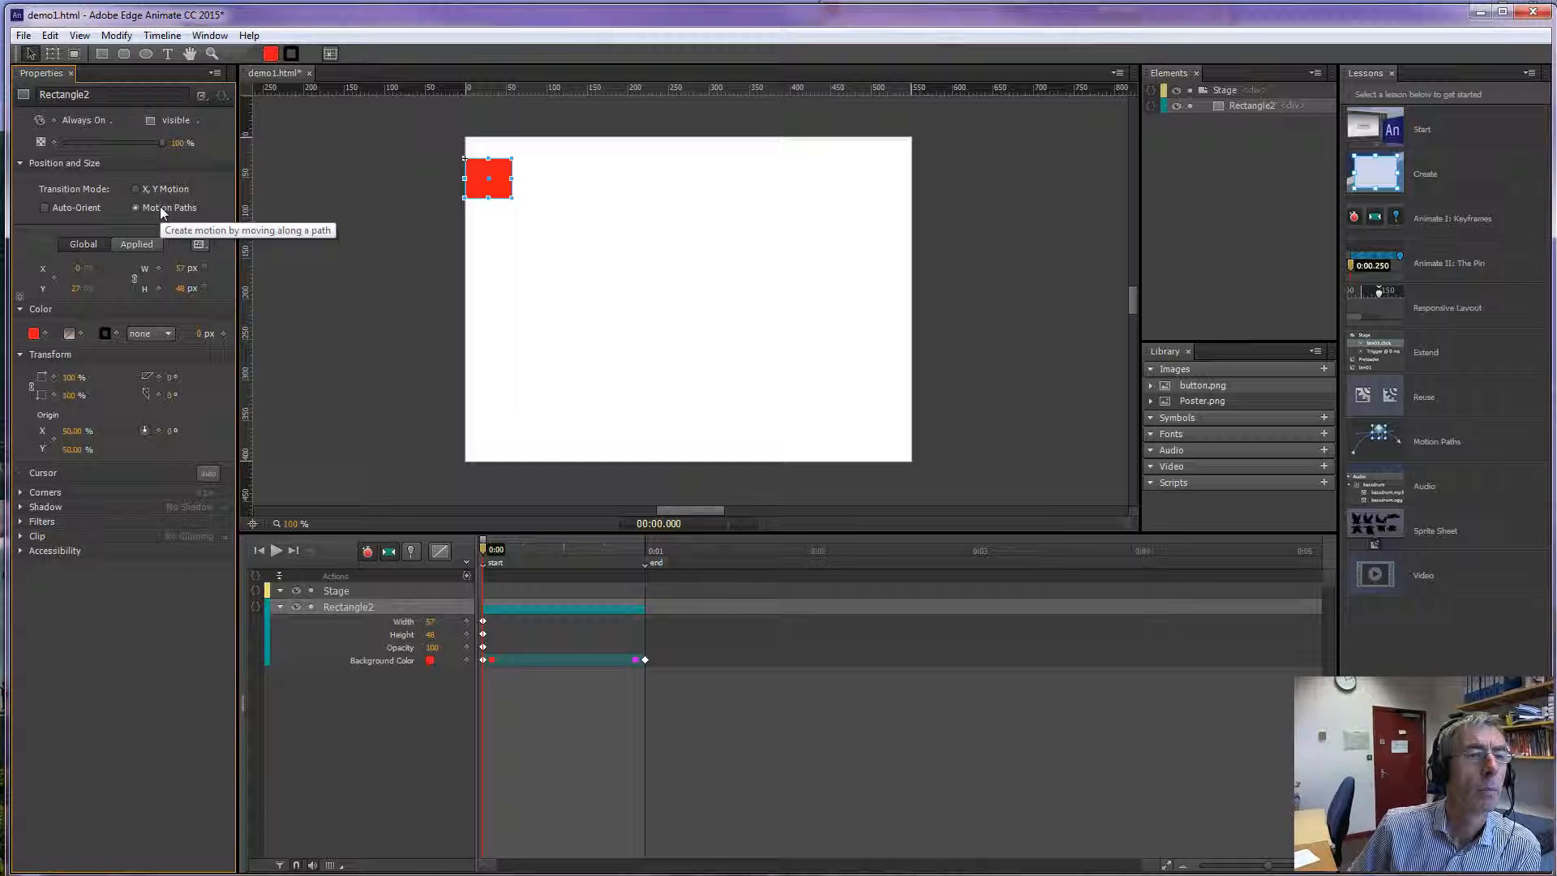
pyautogui.click(53, 277)
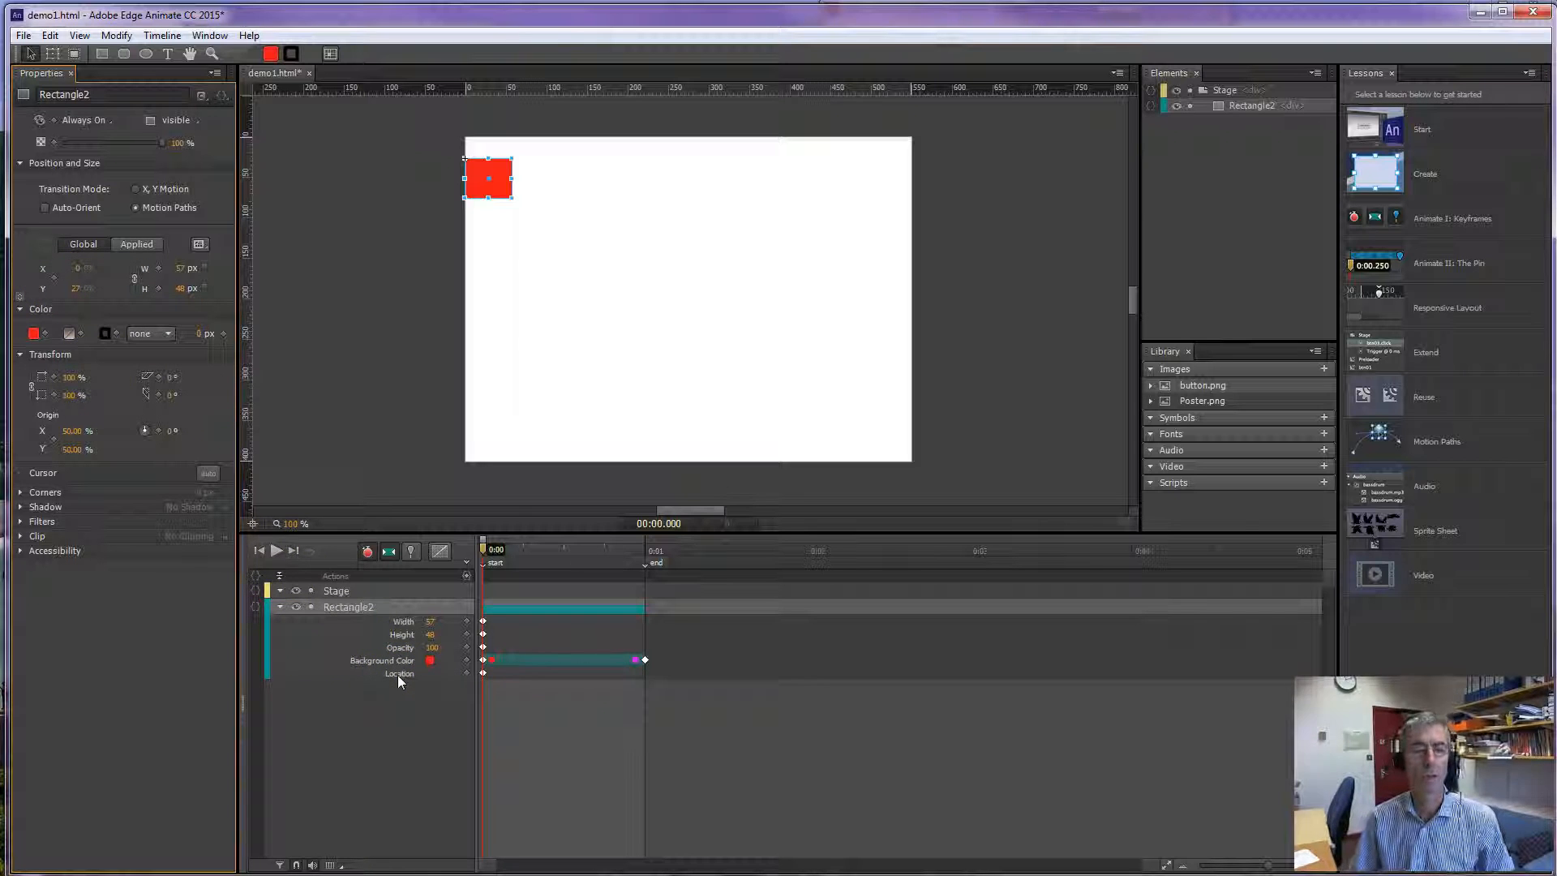
pyautogui.moveTo(487, 554); pyautogui.dragTo(645, 556)
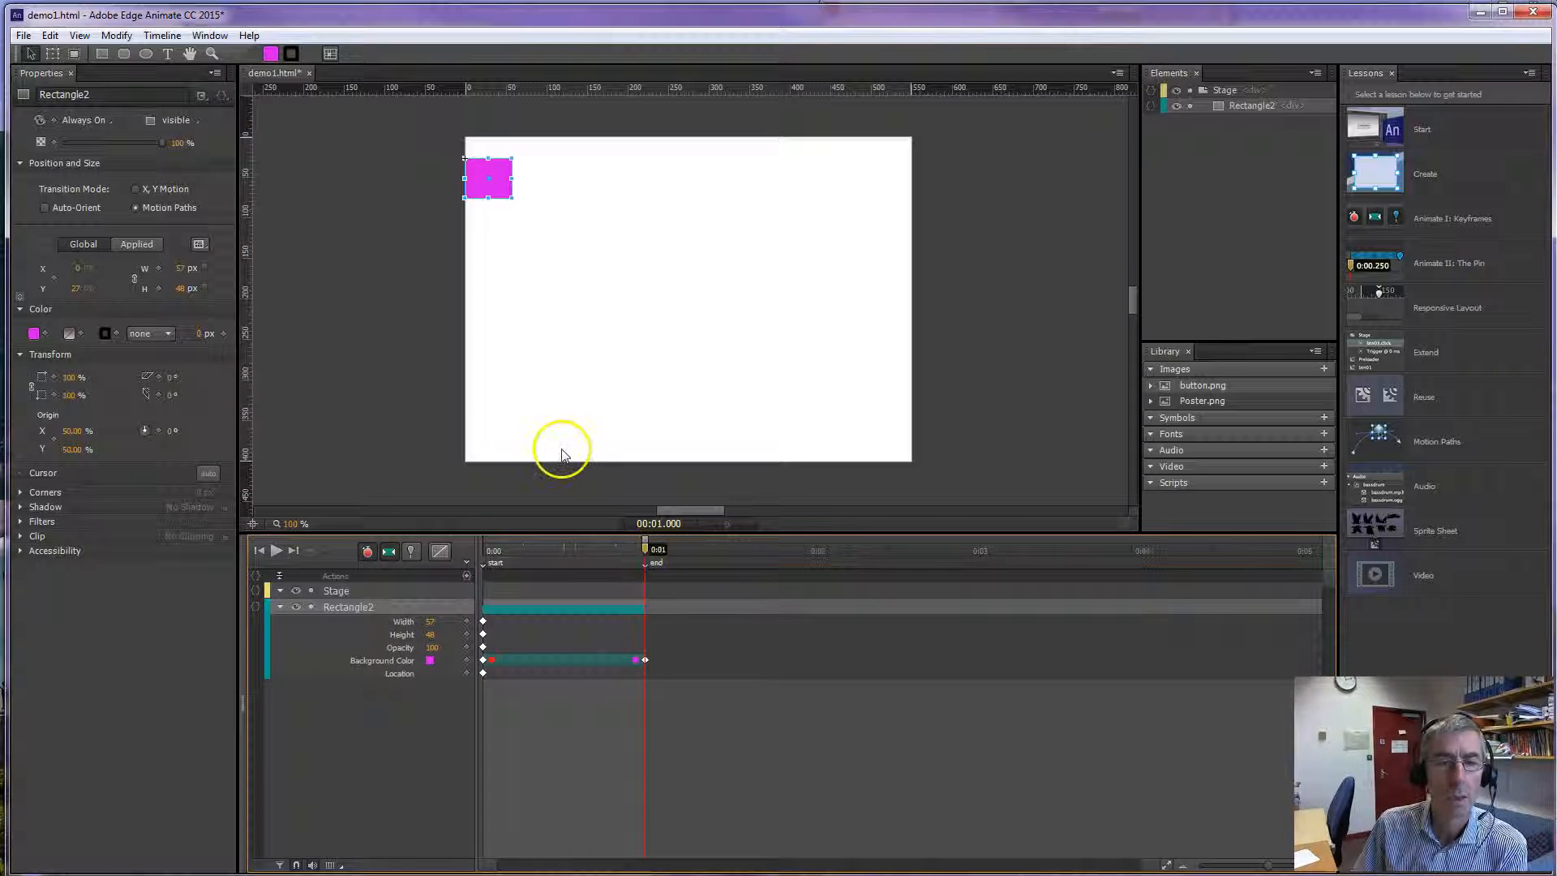
pyautogui.moveTo(501, 190); pyautogui.dragTo(864, 427)
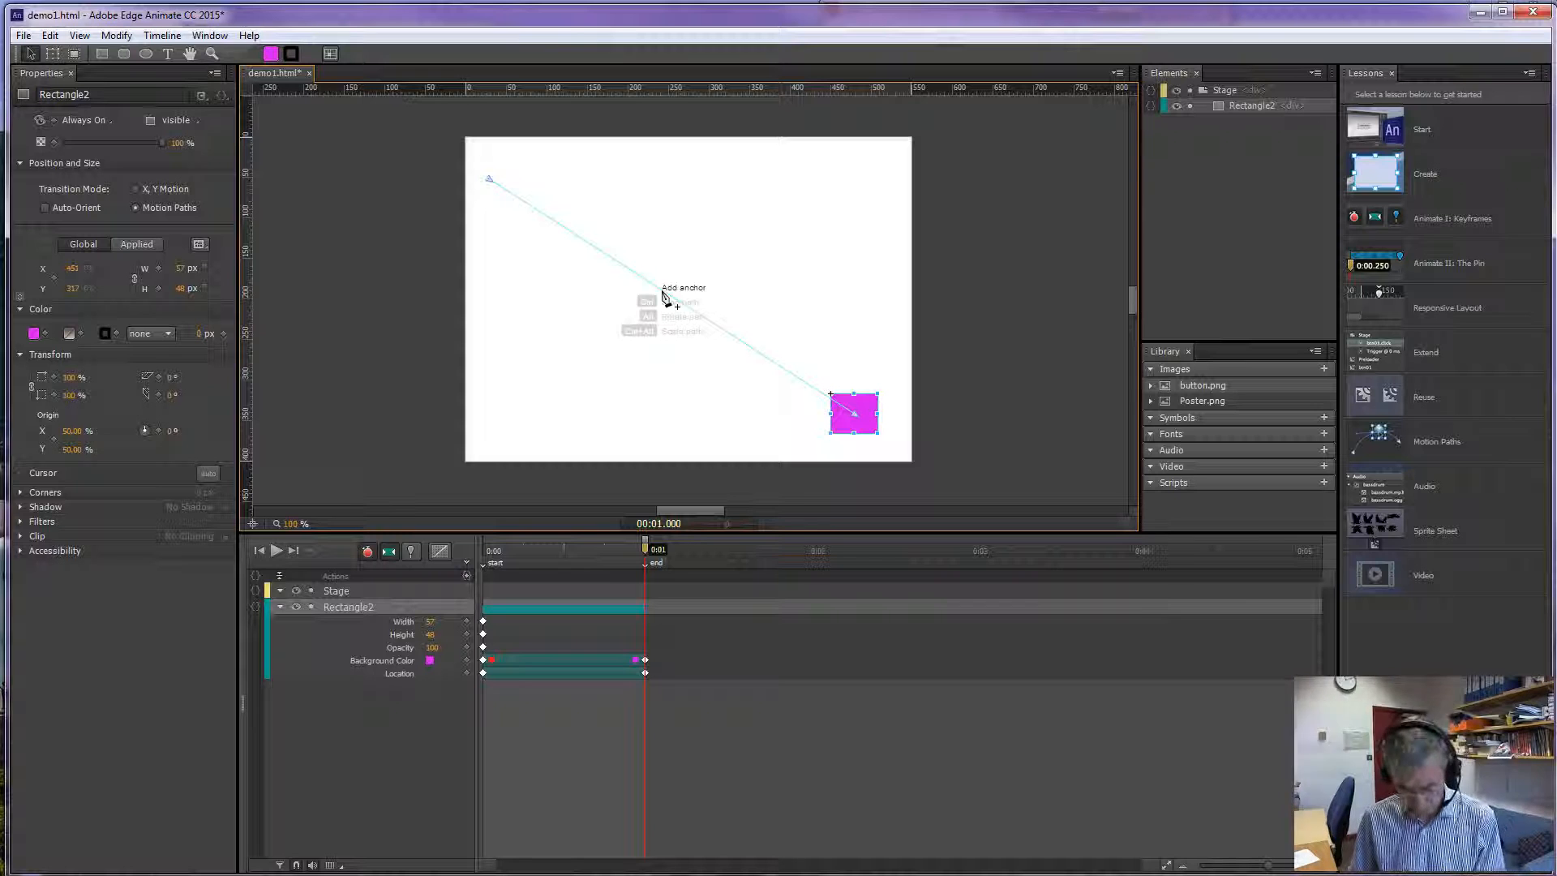
# Add an anchor near the middle of the straight motion path and pull it up and right to form an arc.
pyautogui.press('ctrl')
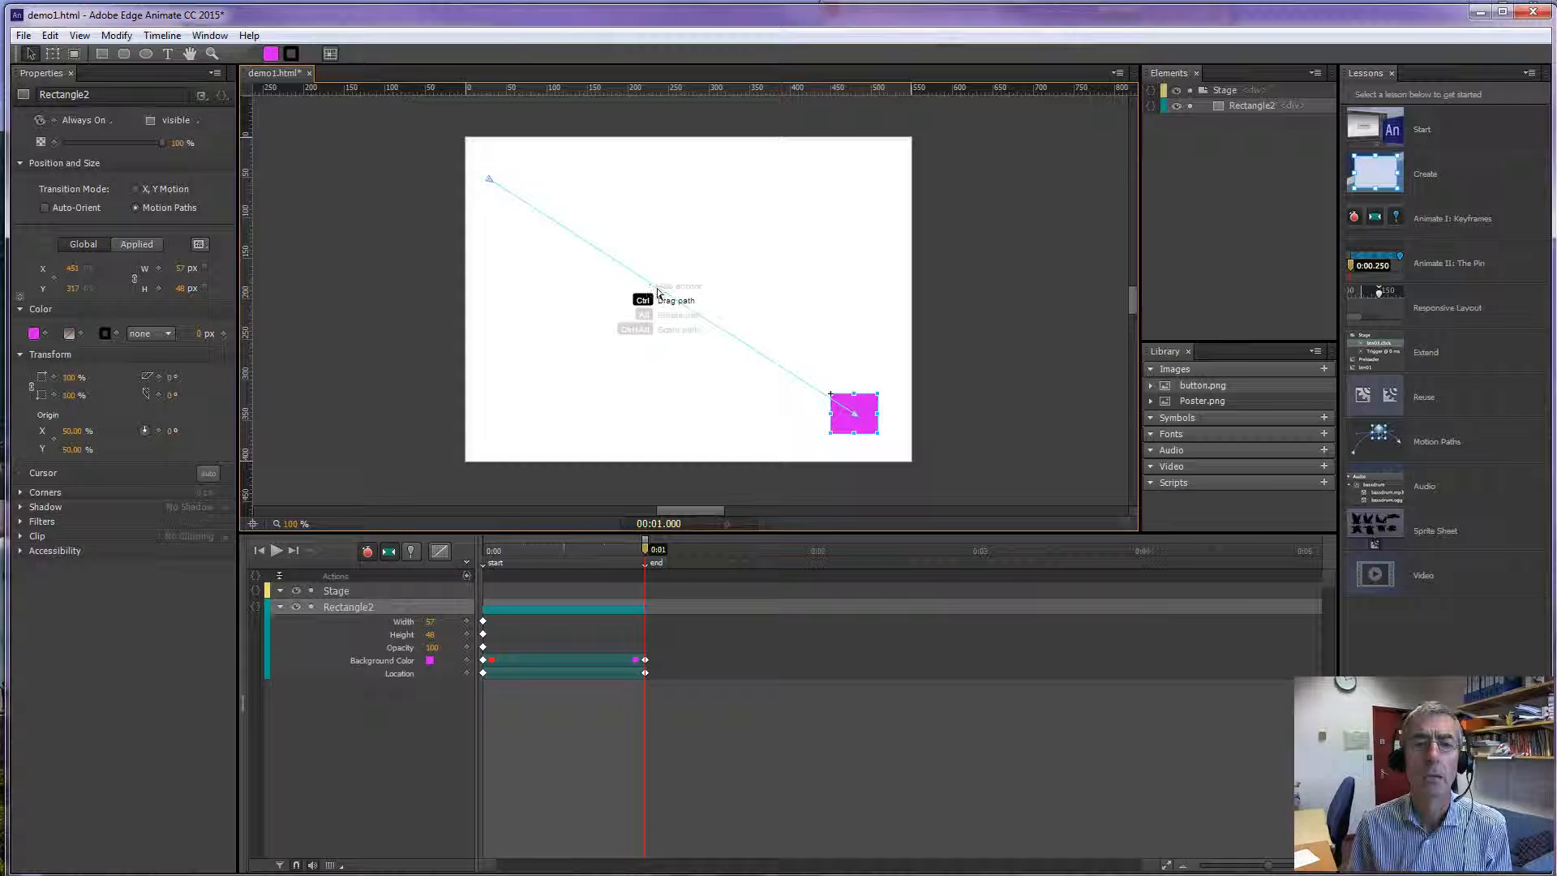
pyautogui.press('alt')
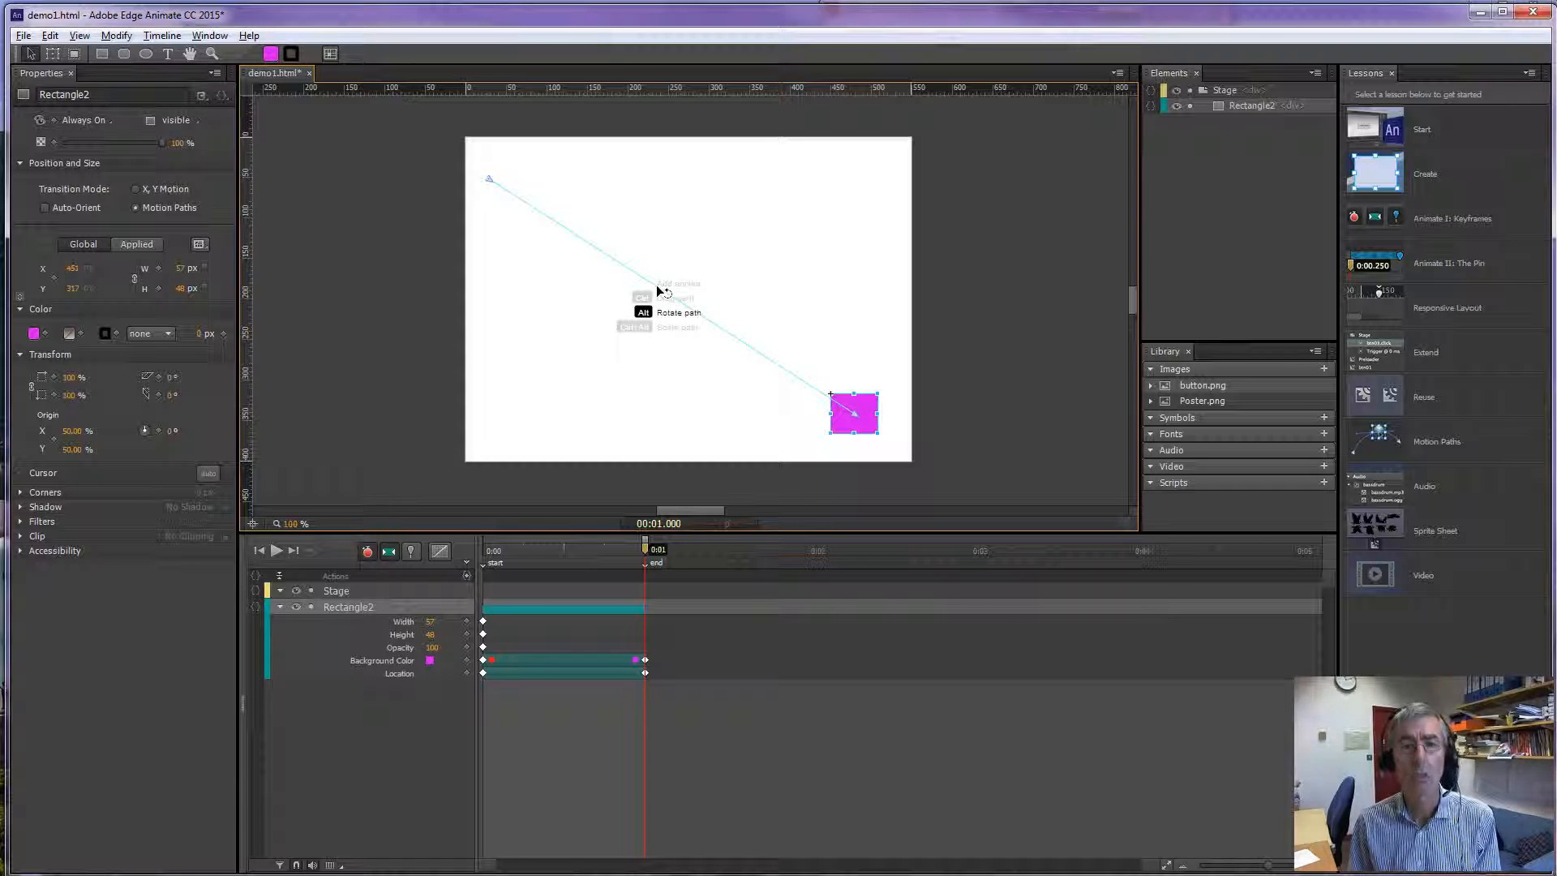
pyautogui.hotkey('ctrl', 'alt')
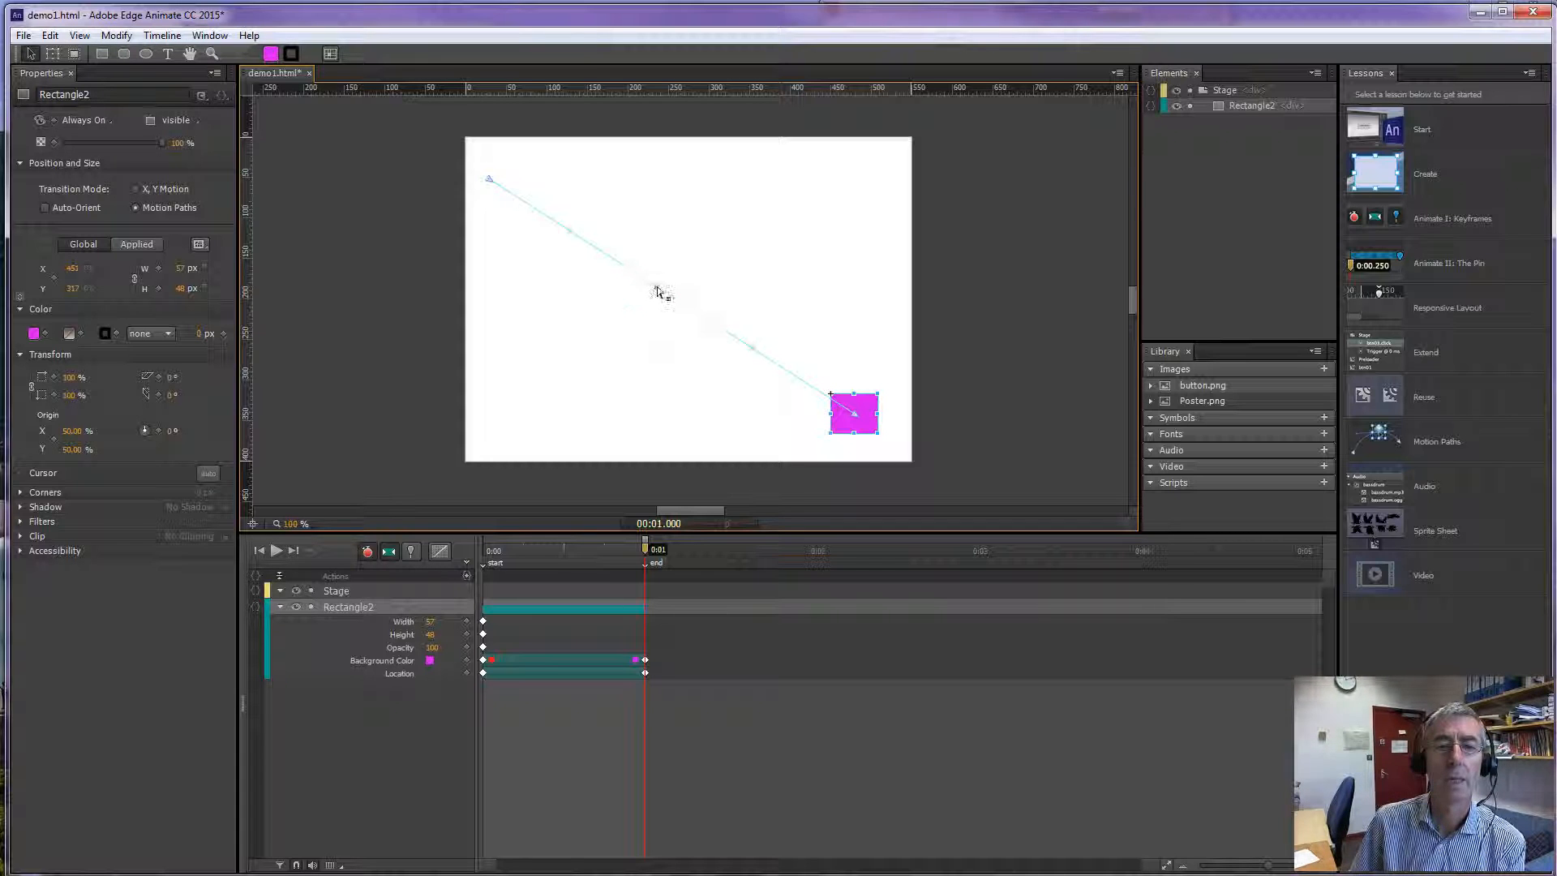
pyautogui.click(657, 289)
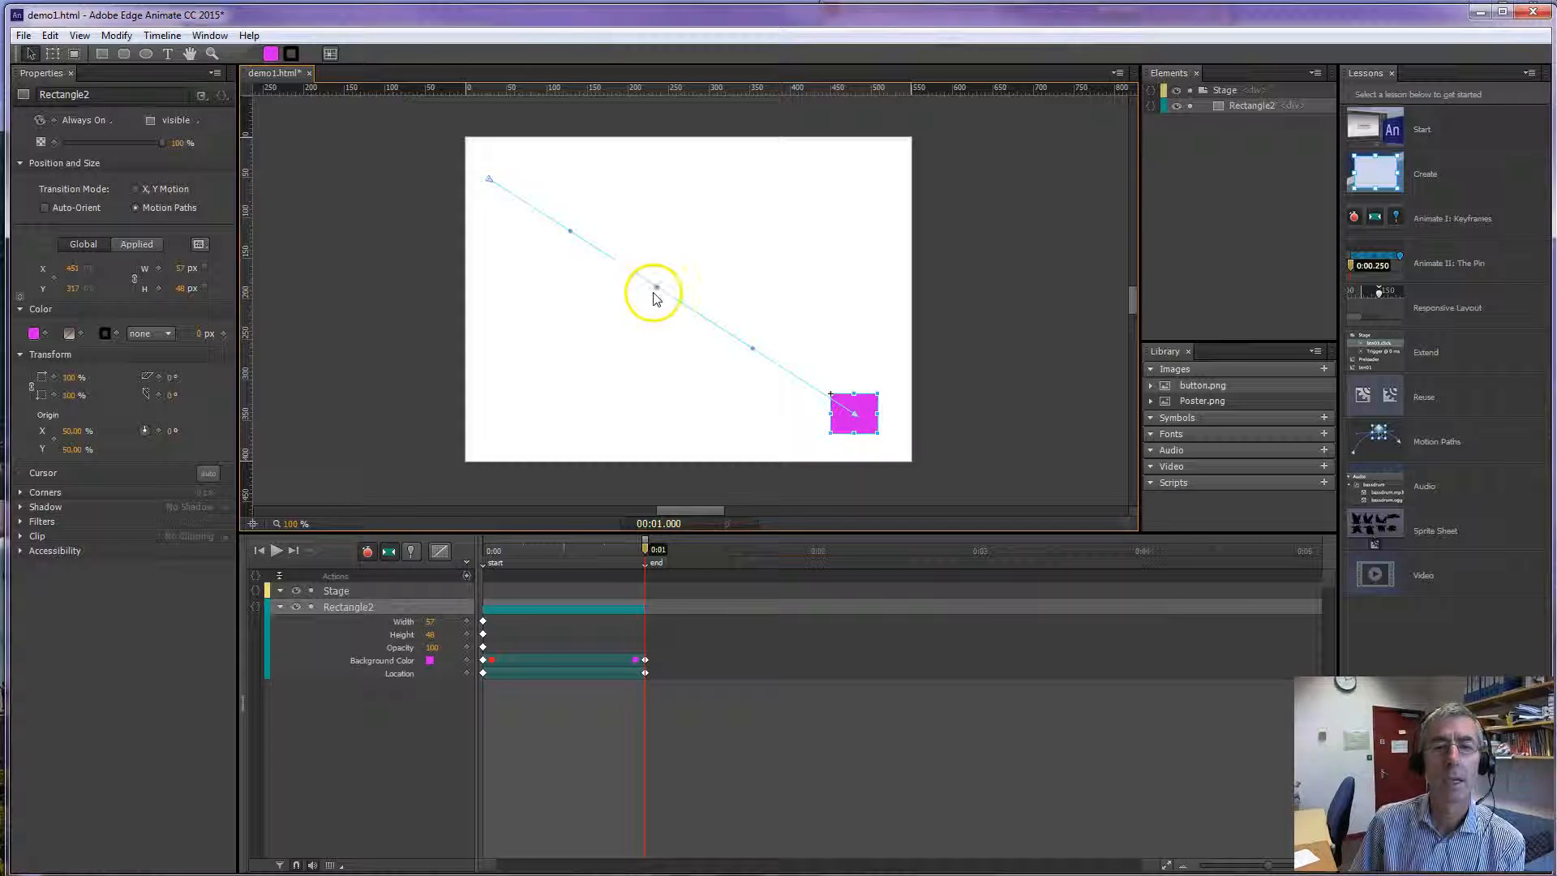
pyautogui.moveTo(659, 290); pyautogui.dragTo(695, 214)
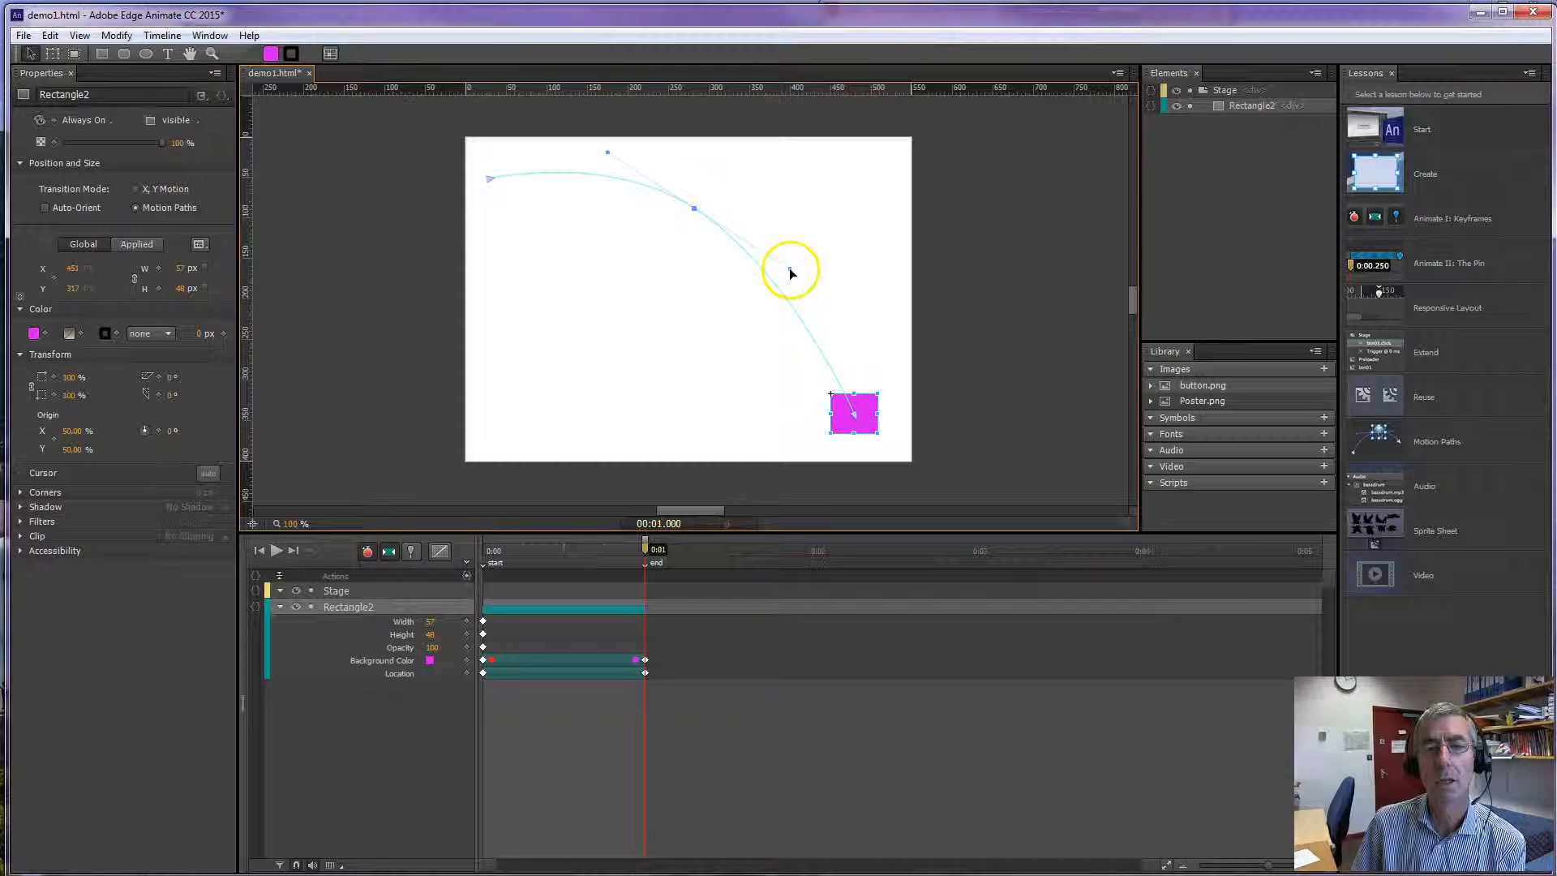
# Adjust the curve at the middle anchor by repositioning its lower handle, moving that handle independently as well.
pyautogui.moveTo(788, 272)
pyautogui.mouseDown()
pyautogui.moveTo(767, 301)
pyautogui.moveTo(816, 227)
pyautogui.moveTo(762, 304)
pyautogui.moveTo(791, 294)
pyautogui.mouseUp()
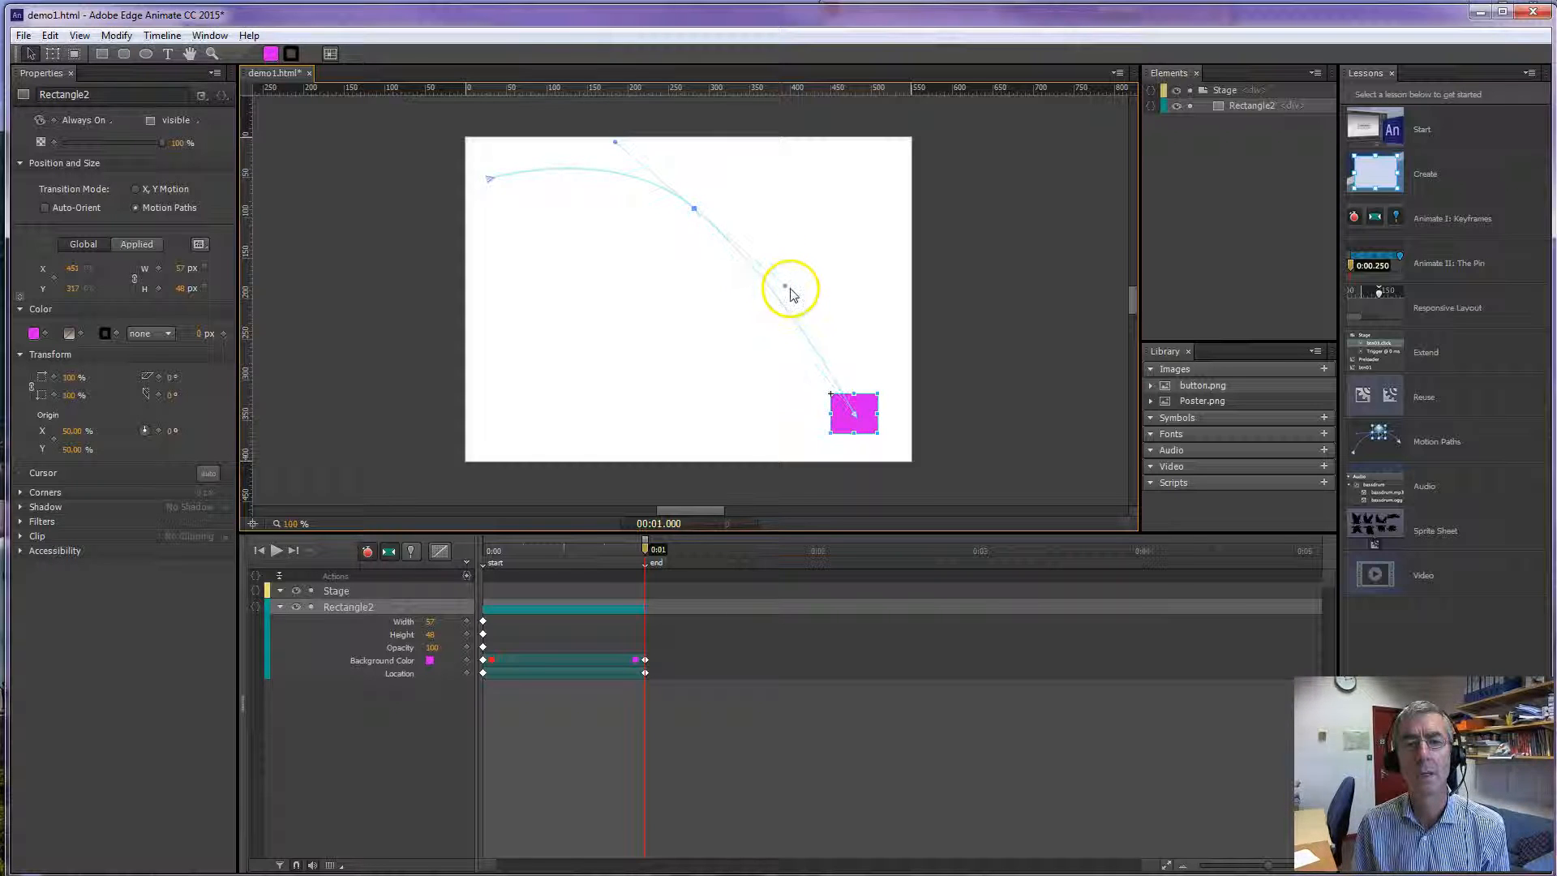
pyautogui.press('alt')
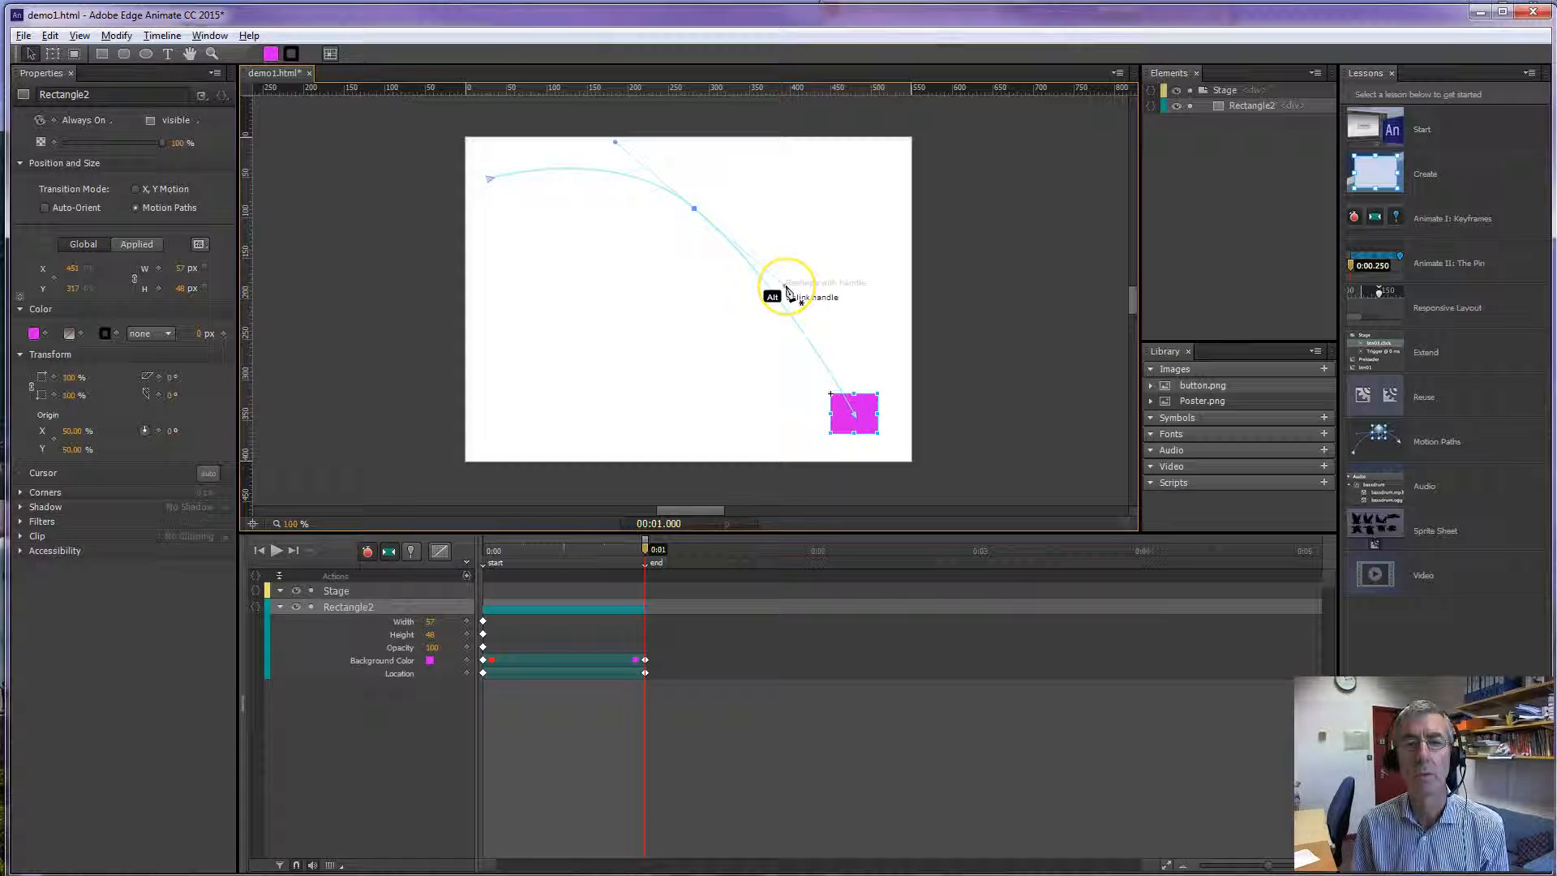
pyautogui.moveTo(786, 294)
pyautogui.mouseDown()
pyautogui.moveTo(719, 326)
pyautogui.moveTo(652, 326)
pyautogui.moveTo(598, 303)
pyautogui.moveTo(716, 330)
pyautogui.moveTo(776, 279)
pyautogui.mouseUp()
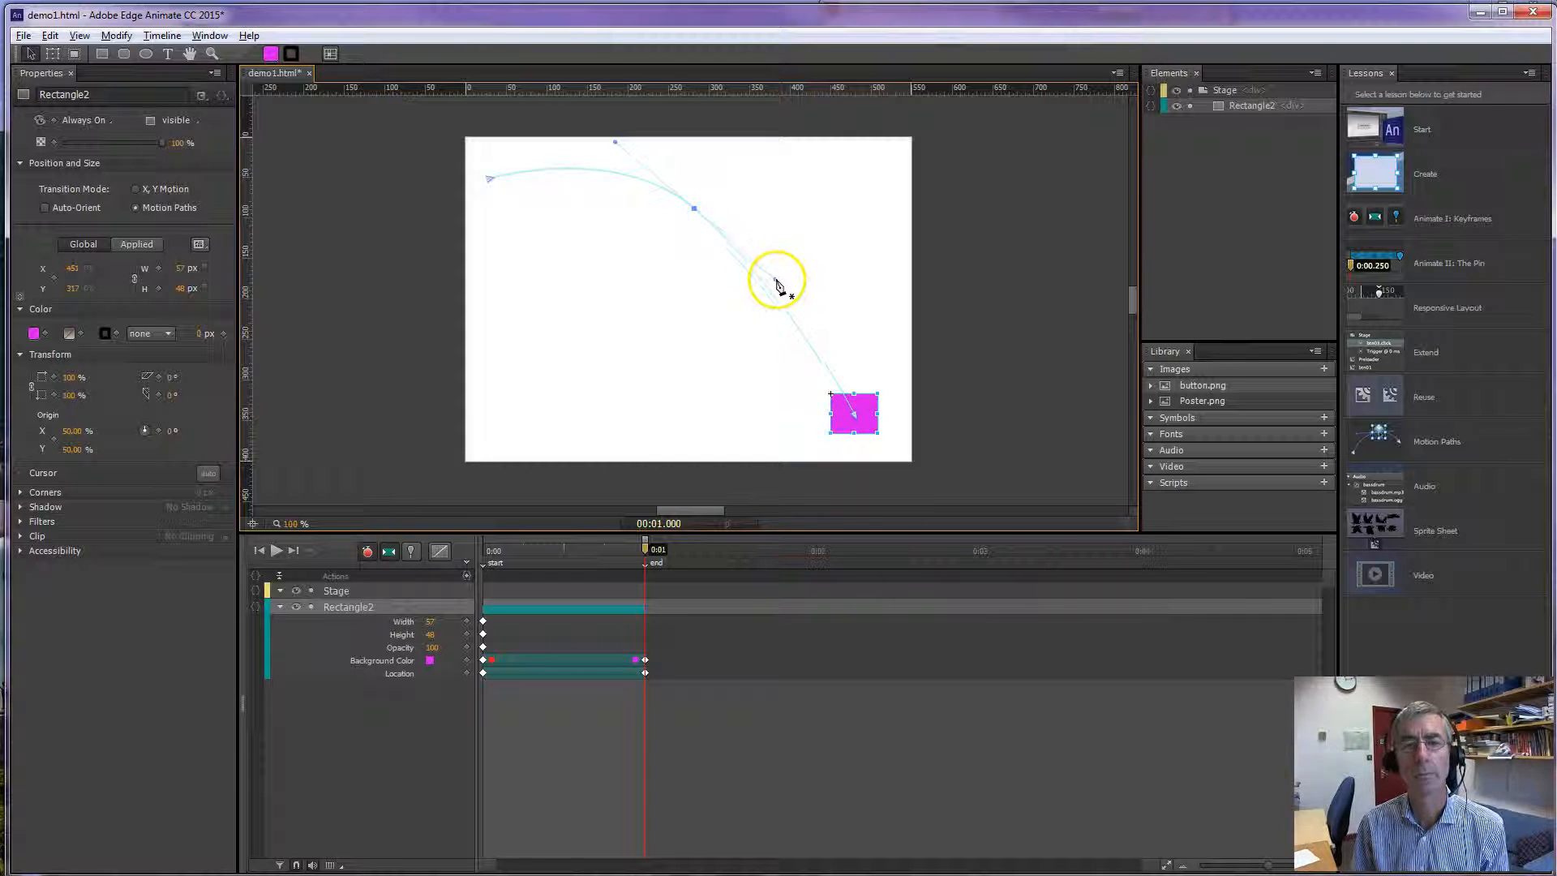
# Play the animation several times to check the rectangle's movement along the curved path.
pyautogui.press('space')
pyautogui.press('space')
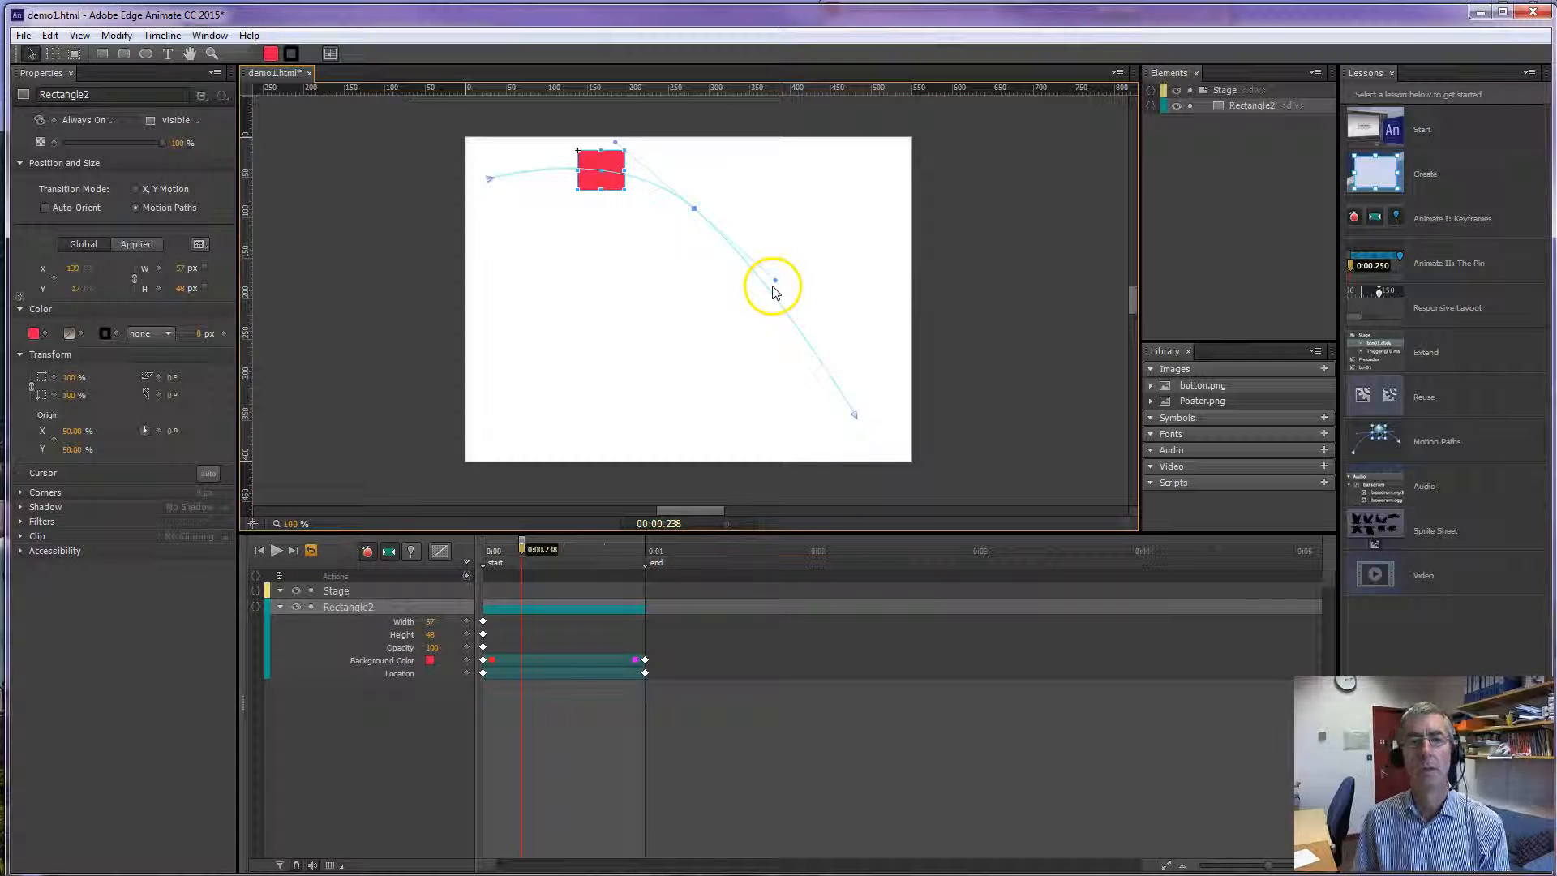
pyautogui.press('space')
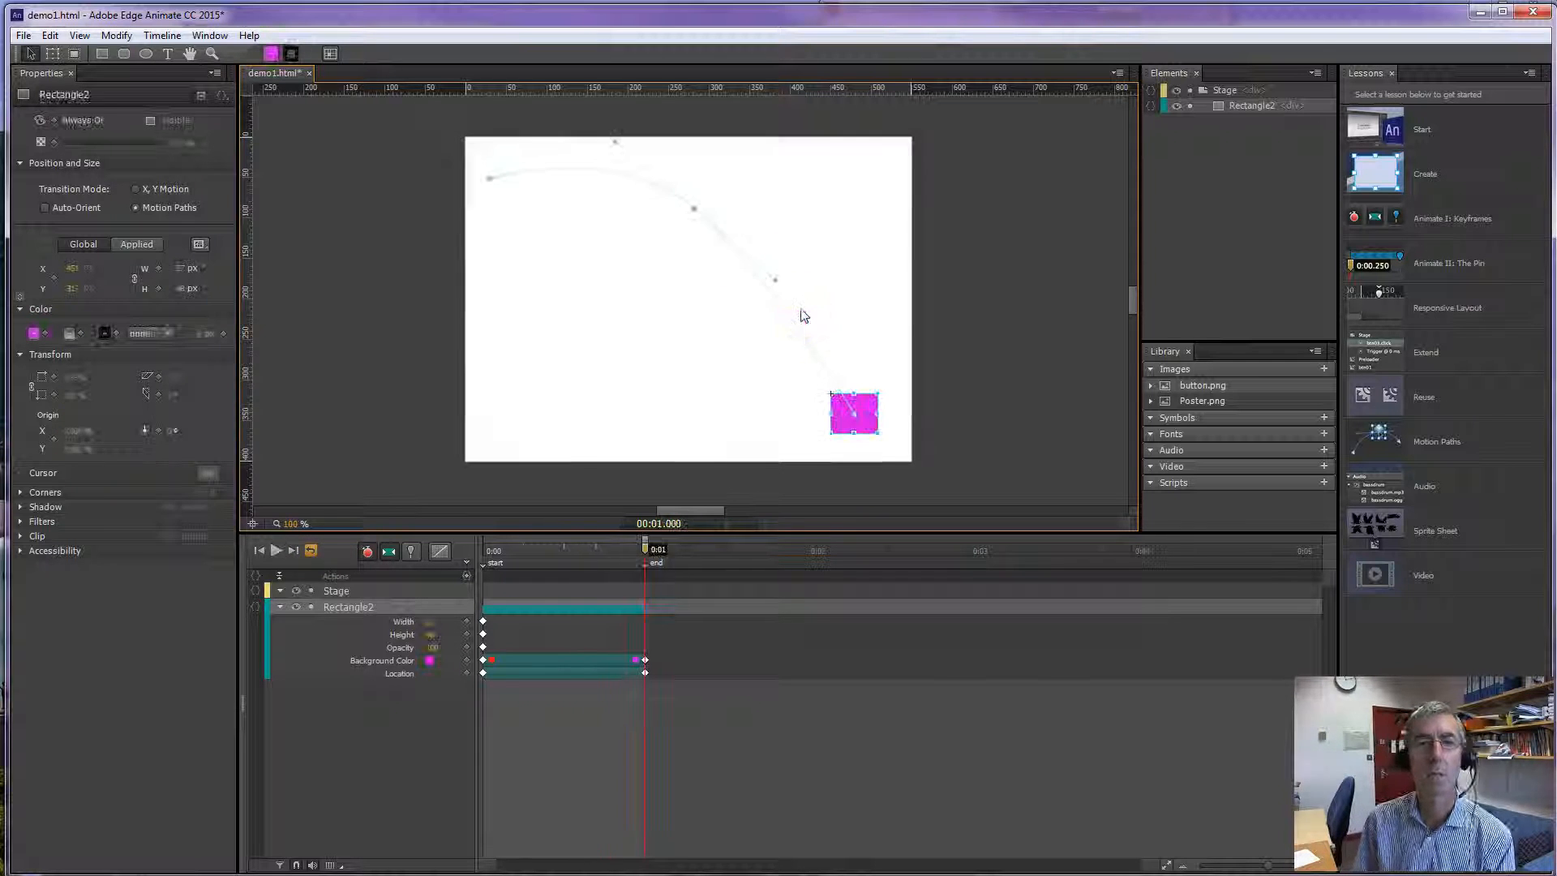
pyautogui.press('space')
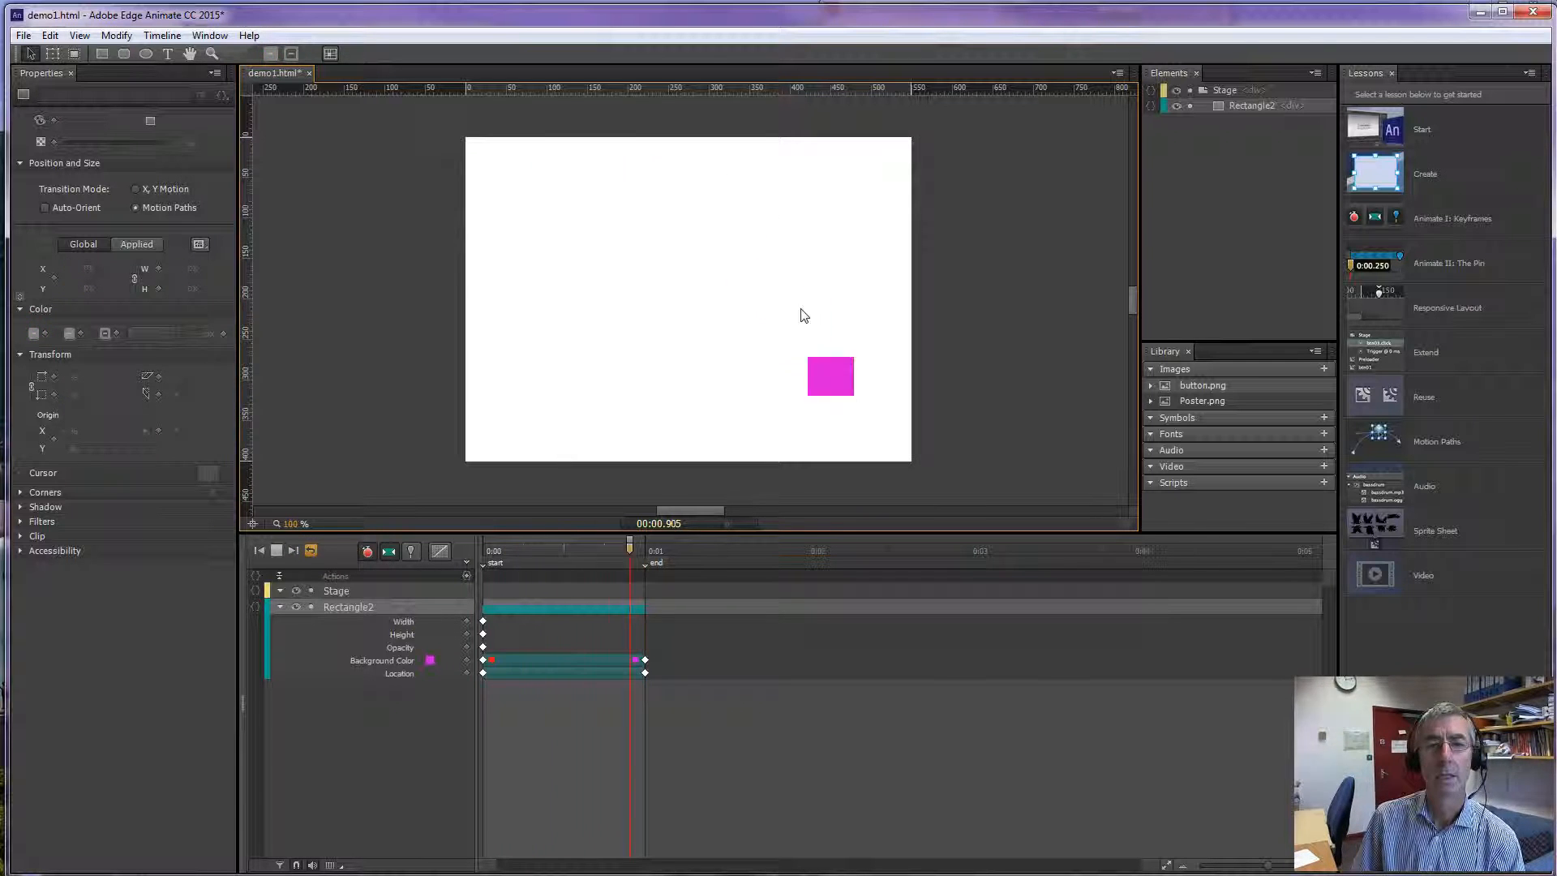
# Add a second anchor on the lower half of the path, pull it down and left into an S-curve, and play the result.
pyautogui.click(774, 300)
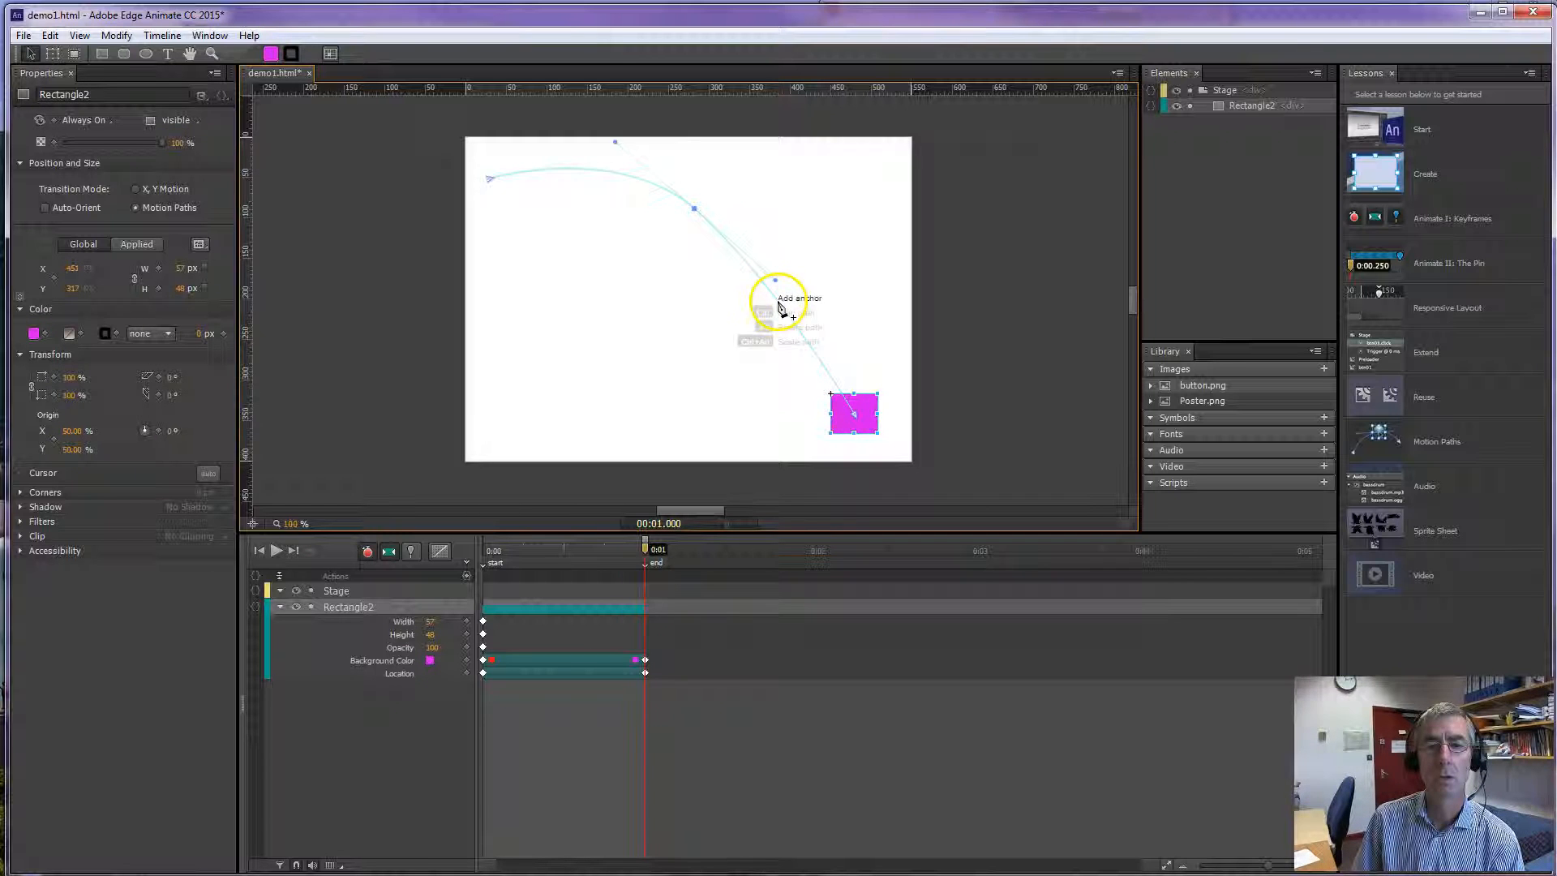
pyautogui.moveTo(778, 304); pyautogui.dragTo(746, 425)
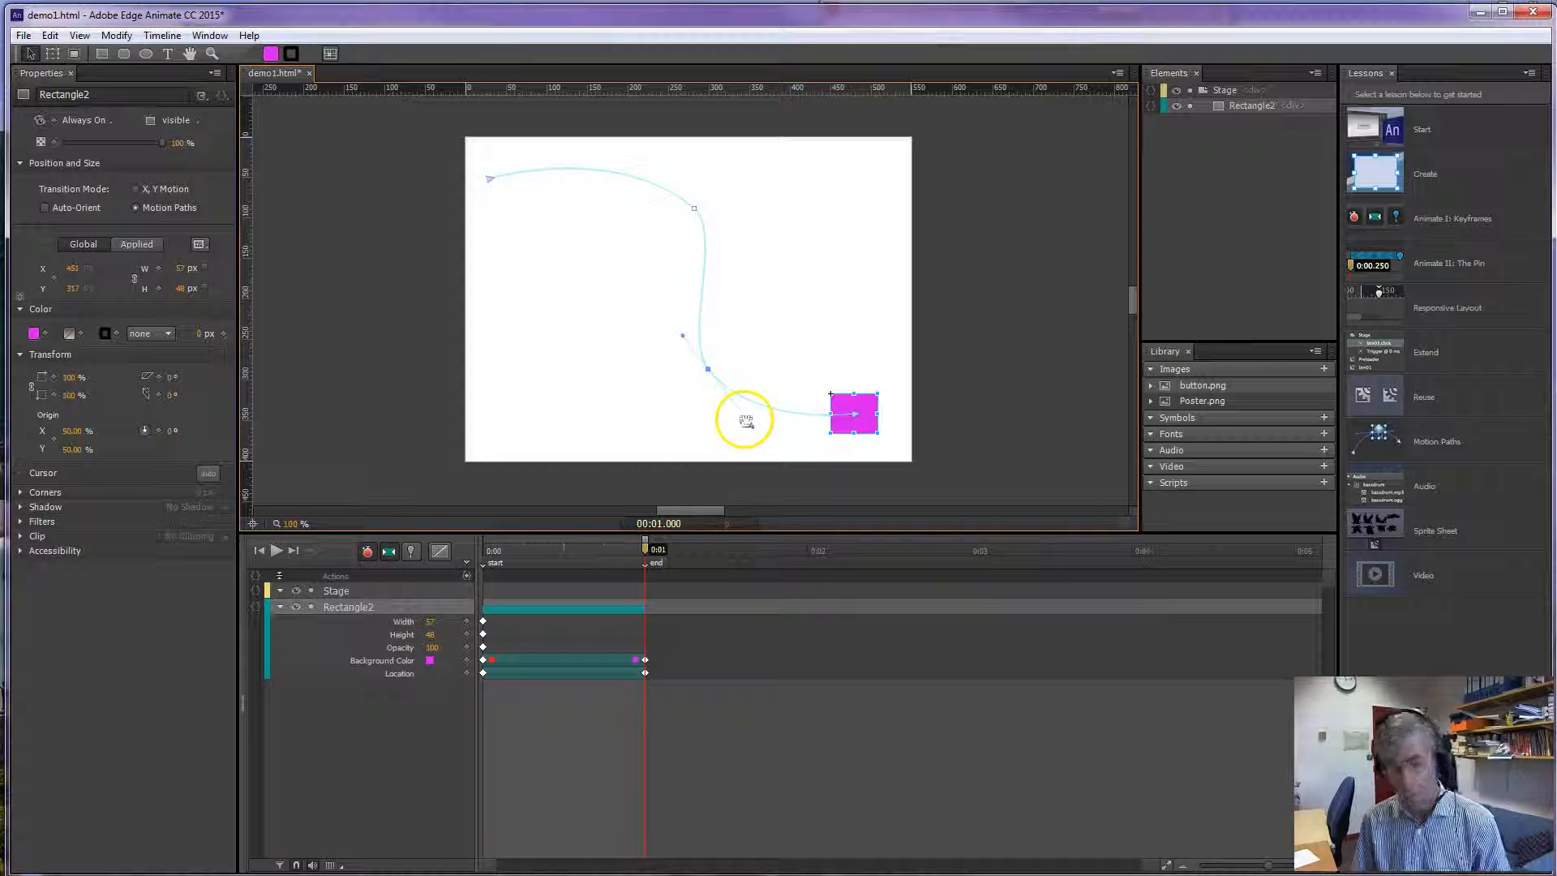
pyautogui.press('space')
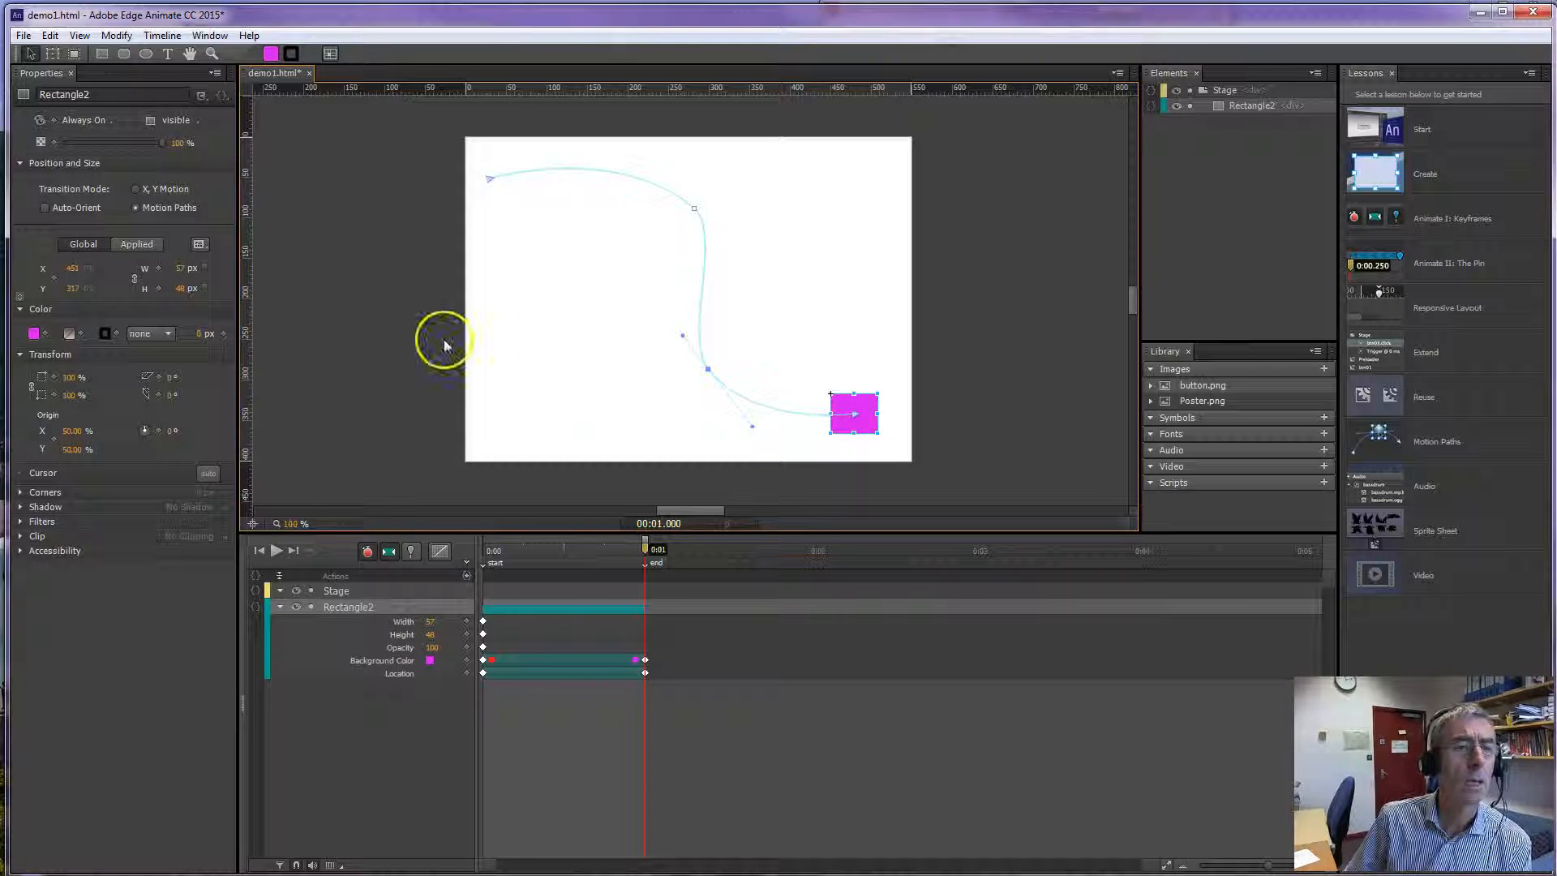
# Select the rectangle's whole timeline transition and enable Auto-Orient for its motion path.
pyautogui.click(558, 610)
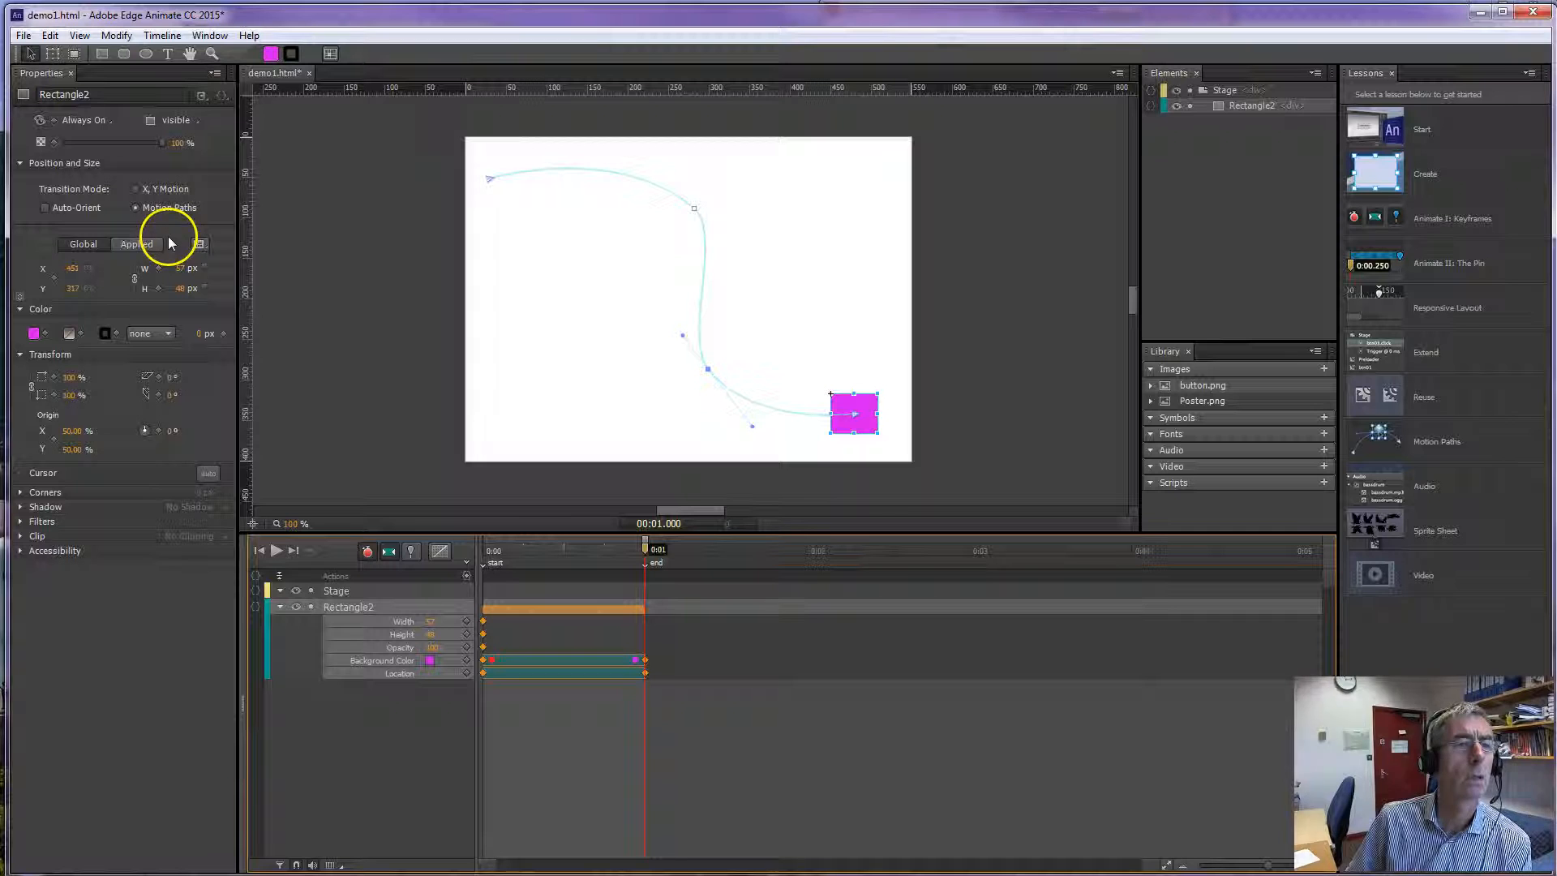
pyautogui.click(44, 207)
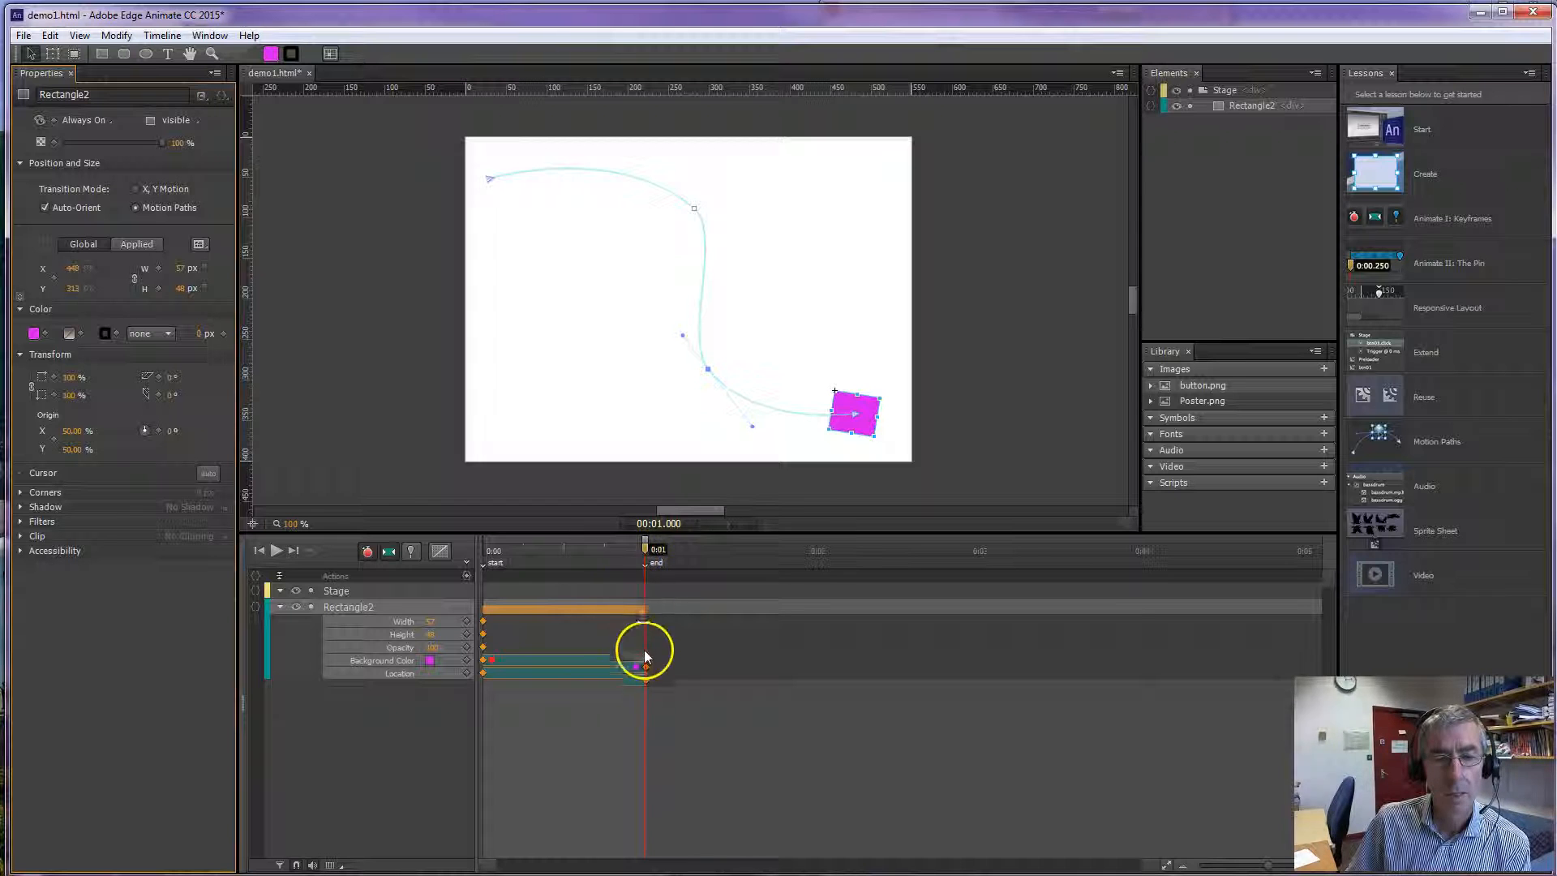
# Set the rectangle's rotation to -13° at 0:00, scrub to 0:01 and play the animation to check its orientation.
pyautogui.moveTo(645, 553); pyautogui.dragTo(486, 551)
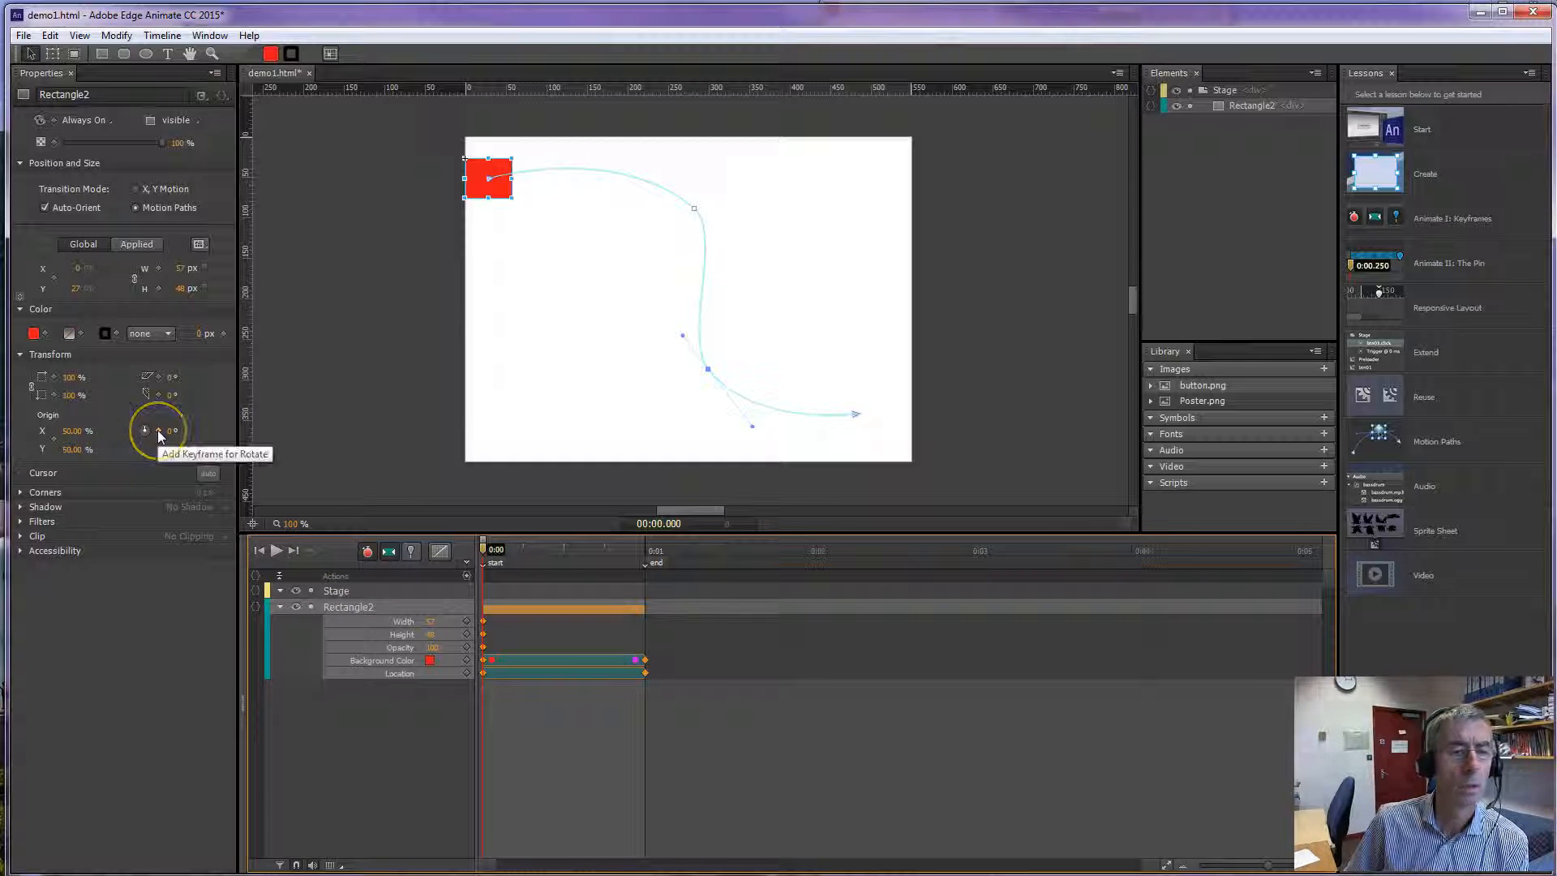
pyautogui.moveTo(144, 428); pyautogui.dragTo(133, 429)
pyautogui.moveTo(491, 554); pyautogui.dragTo(642, 604)
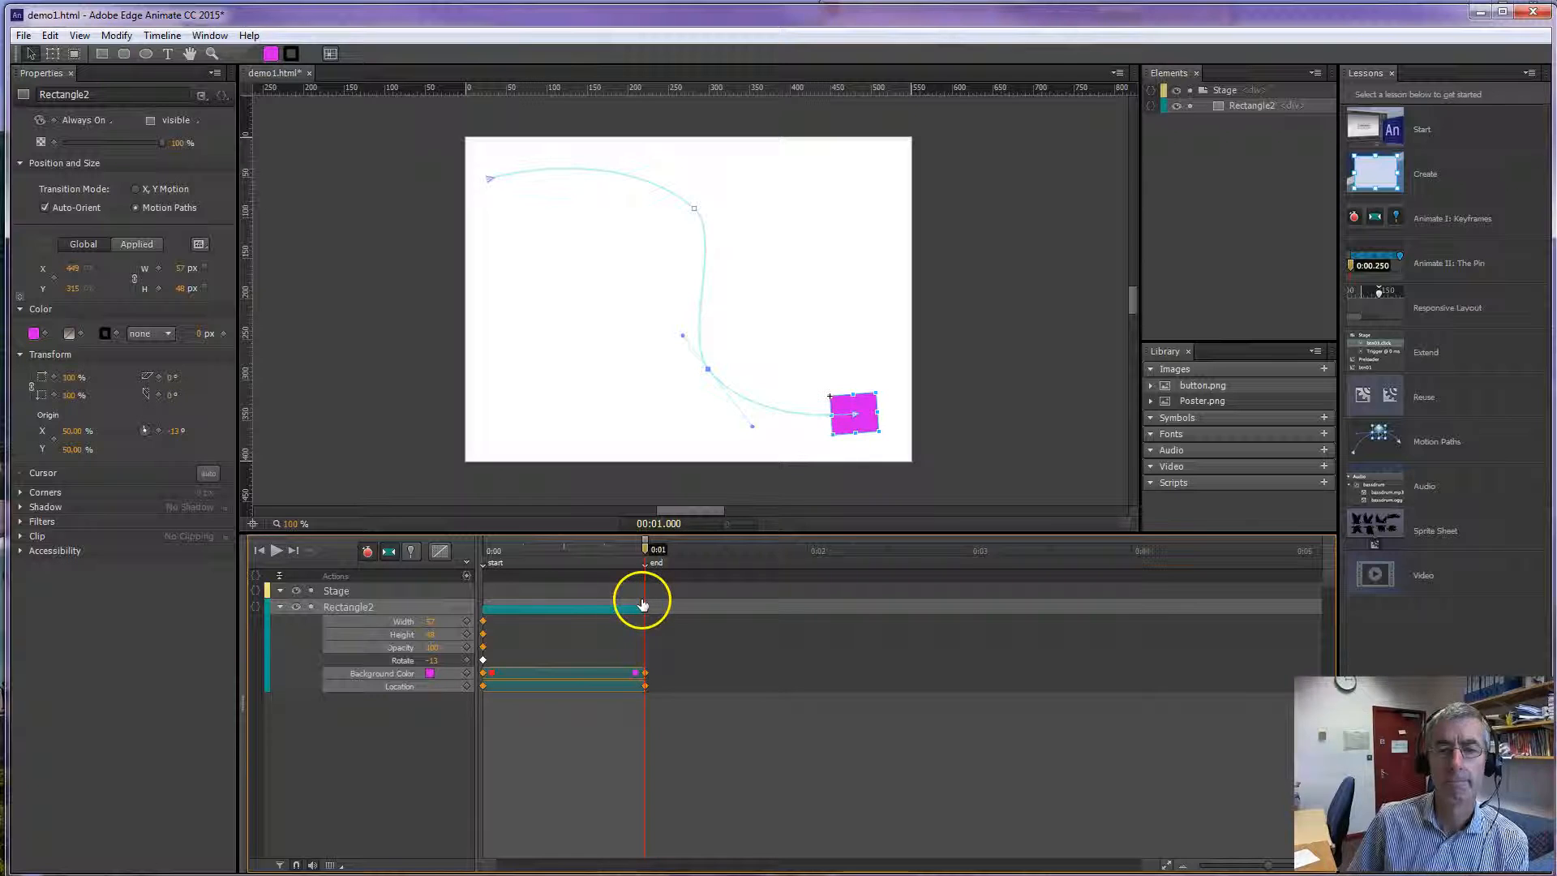
pyautogui.press('space')
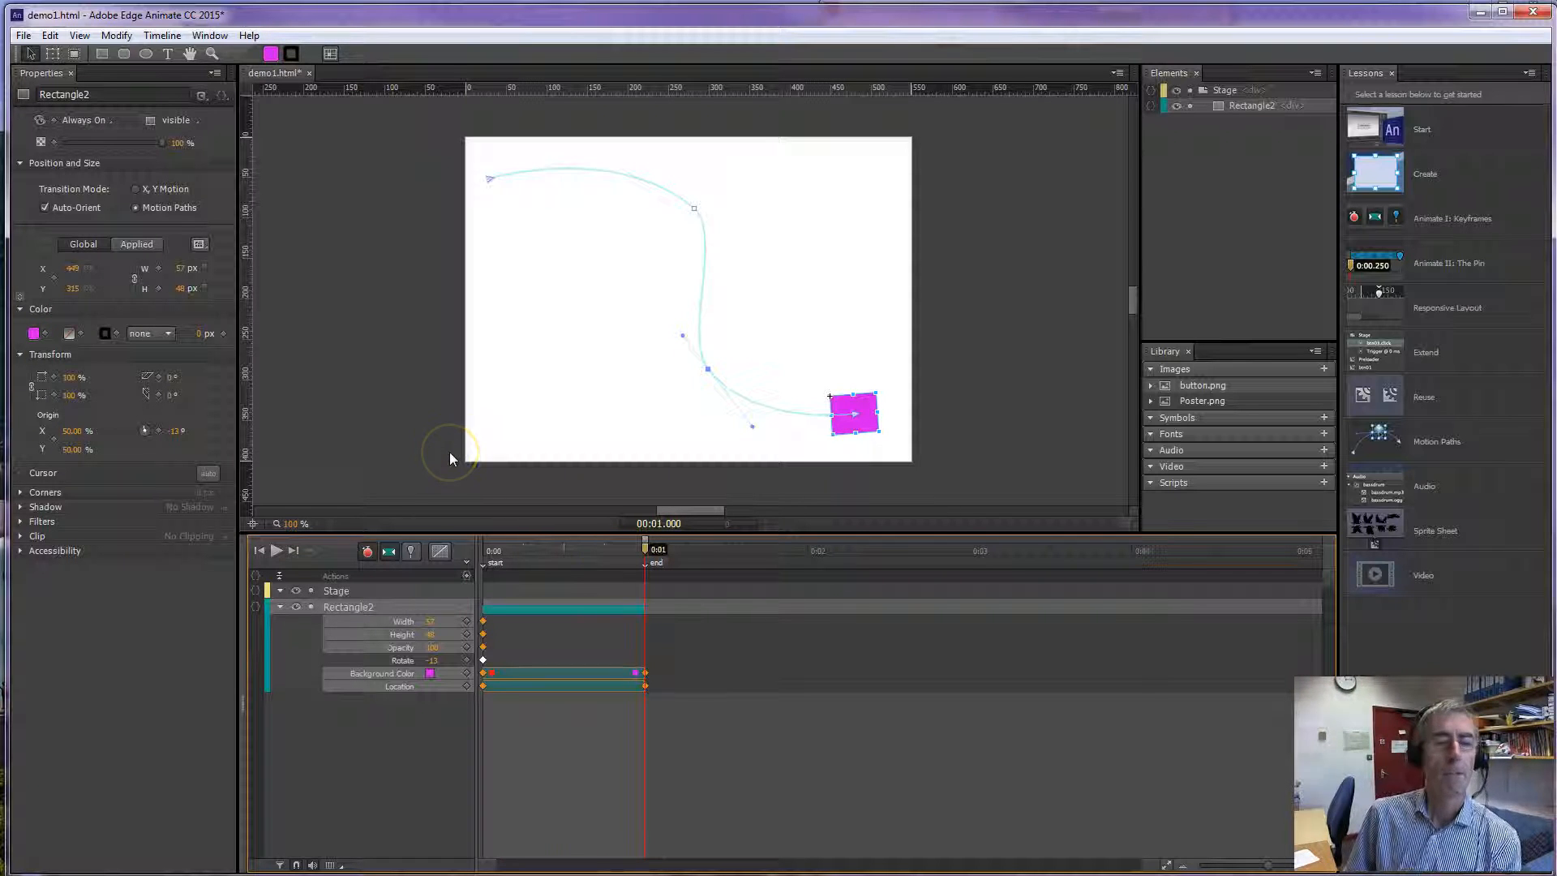
# Save and preview the animation in the browser, reload the page to replay it, and move the browser window out of the way.
pyautogui.click(24, 36)
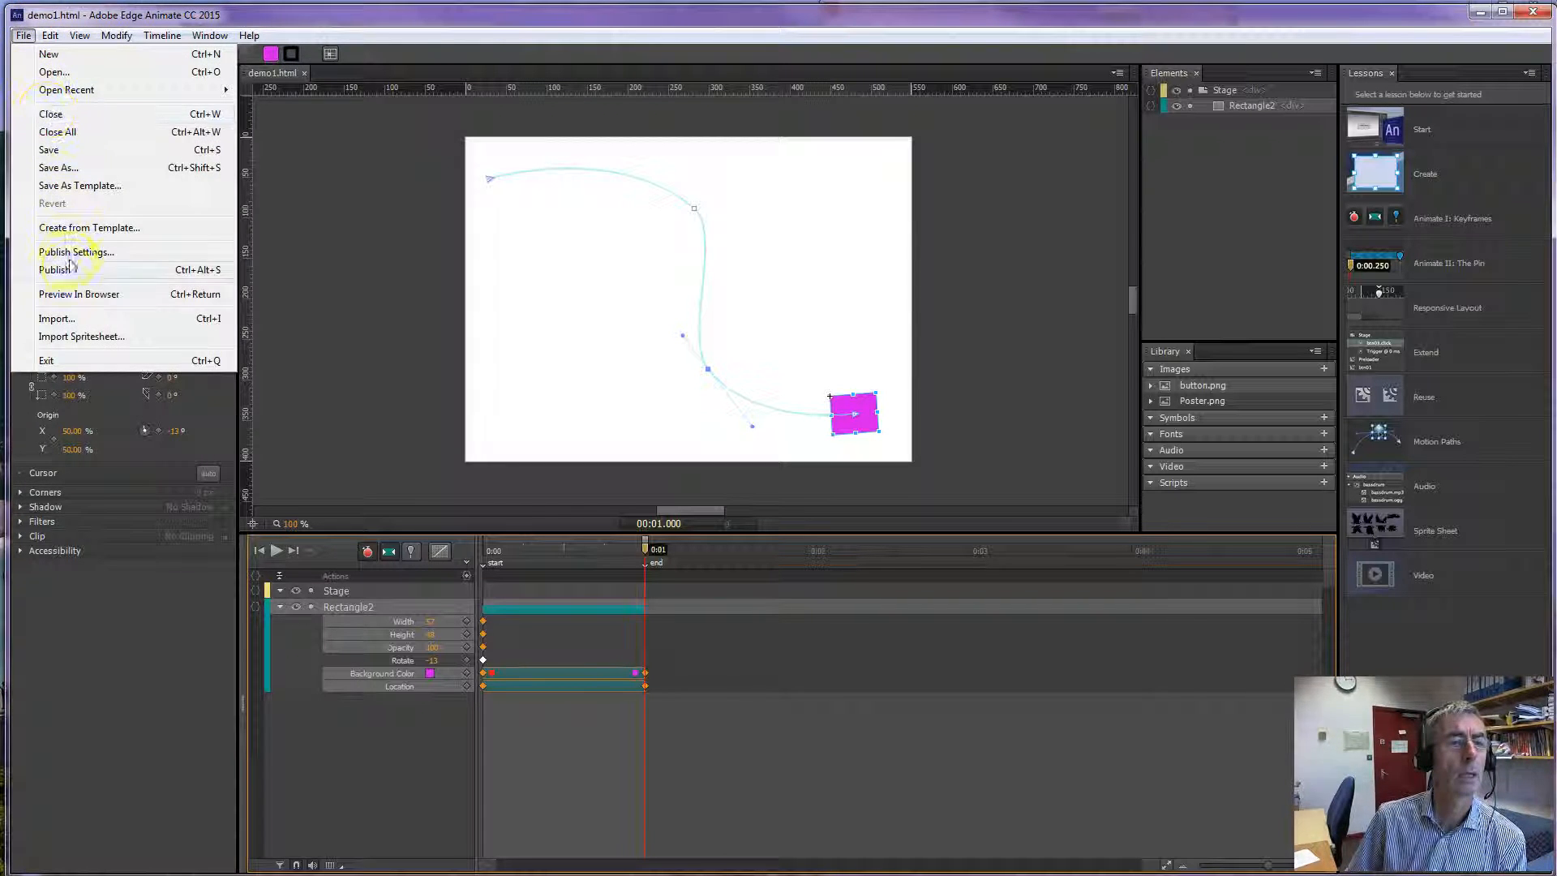
pyautogui.click(73, 294)
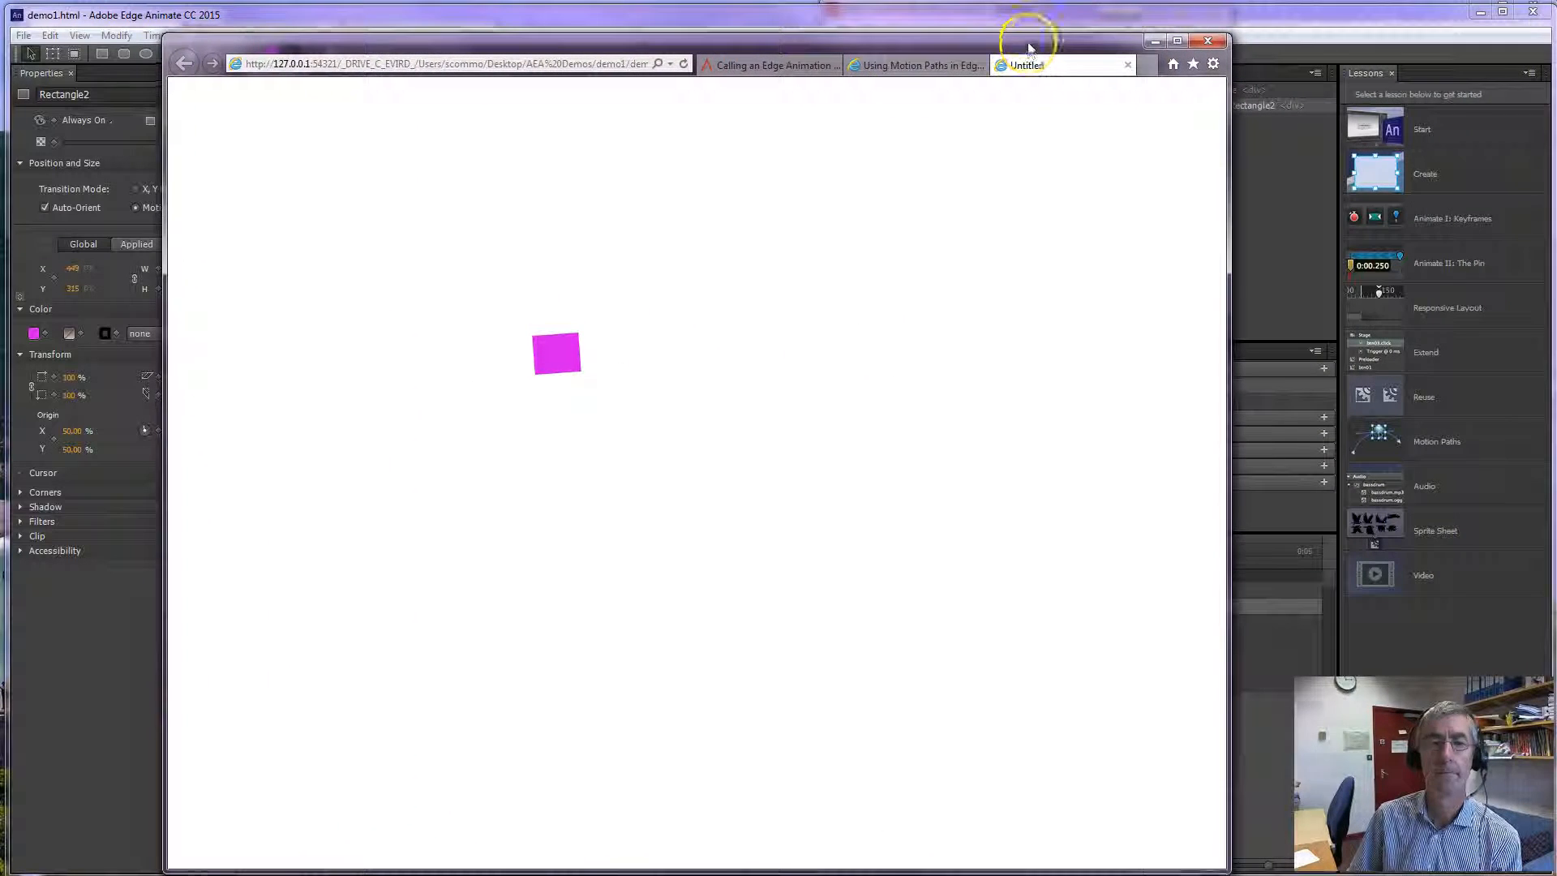
pyautogui.click(680, 65)
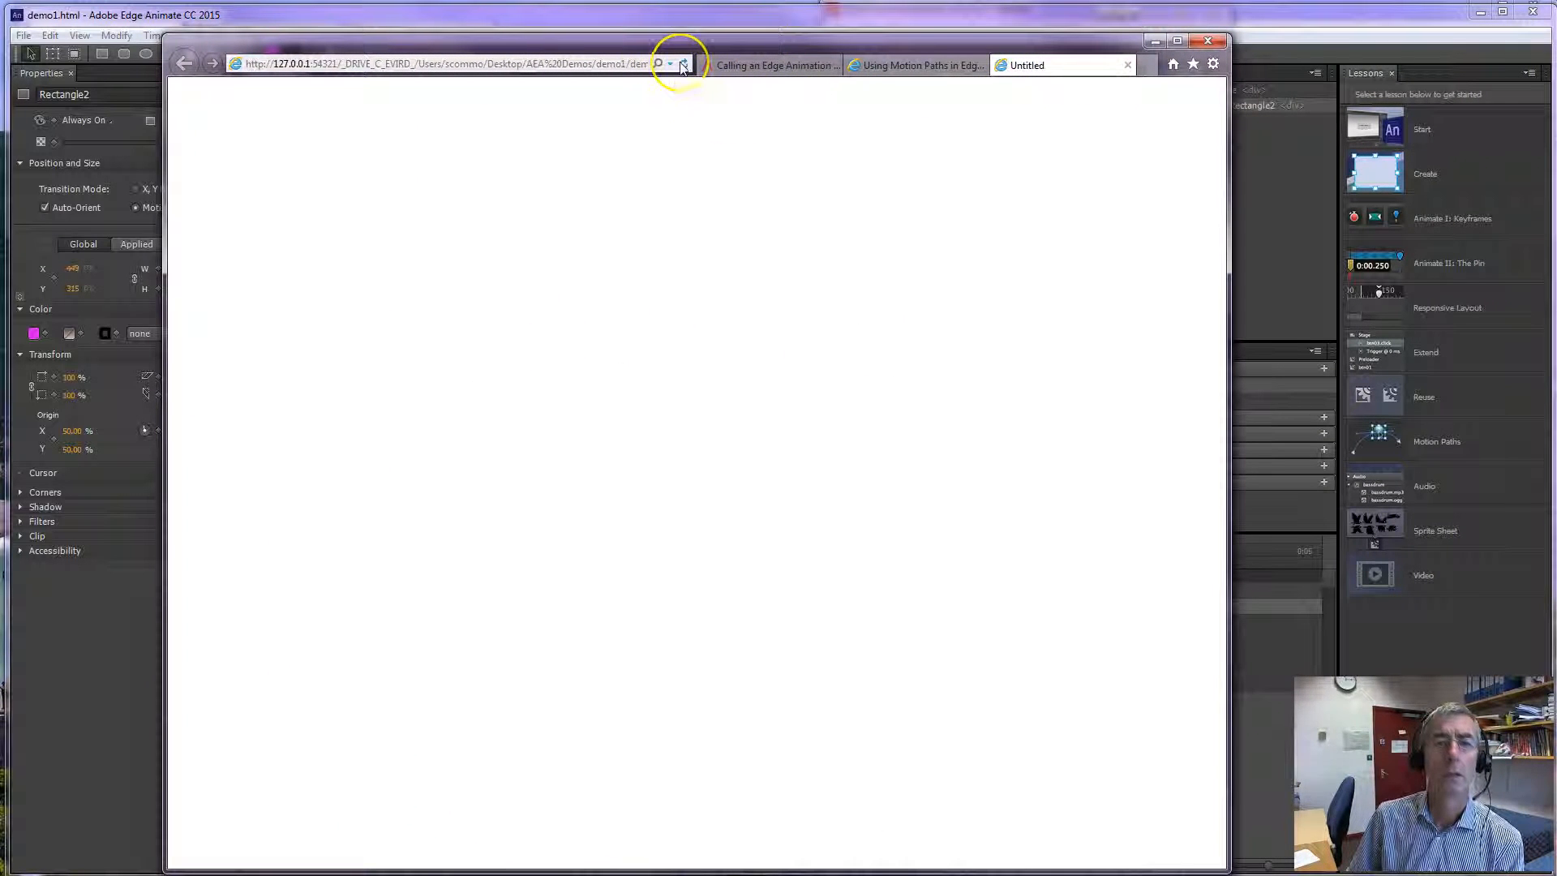
pyautogui.click(684, 65)
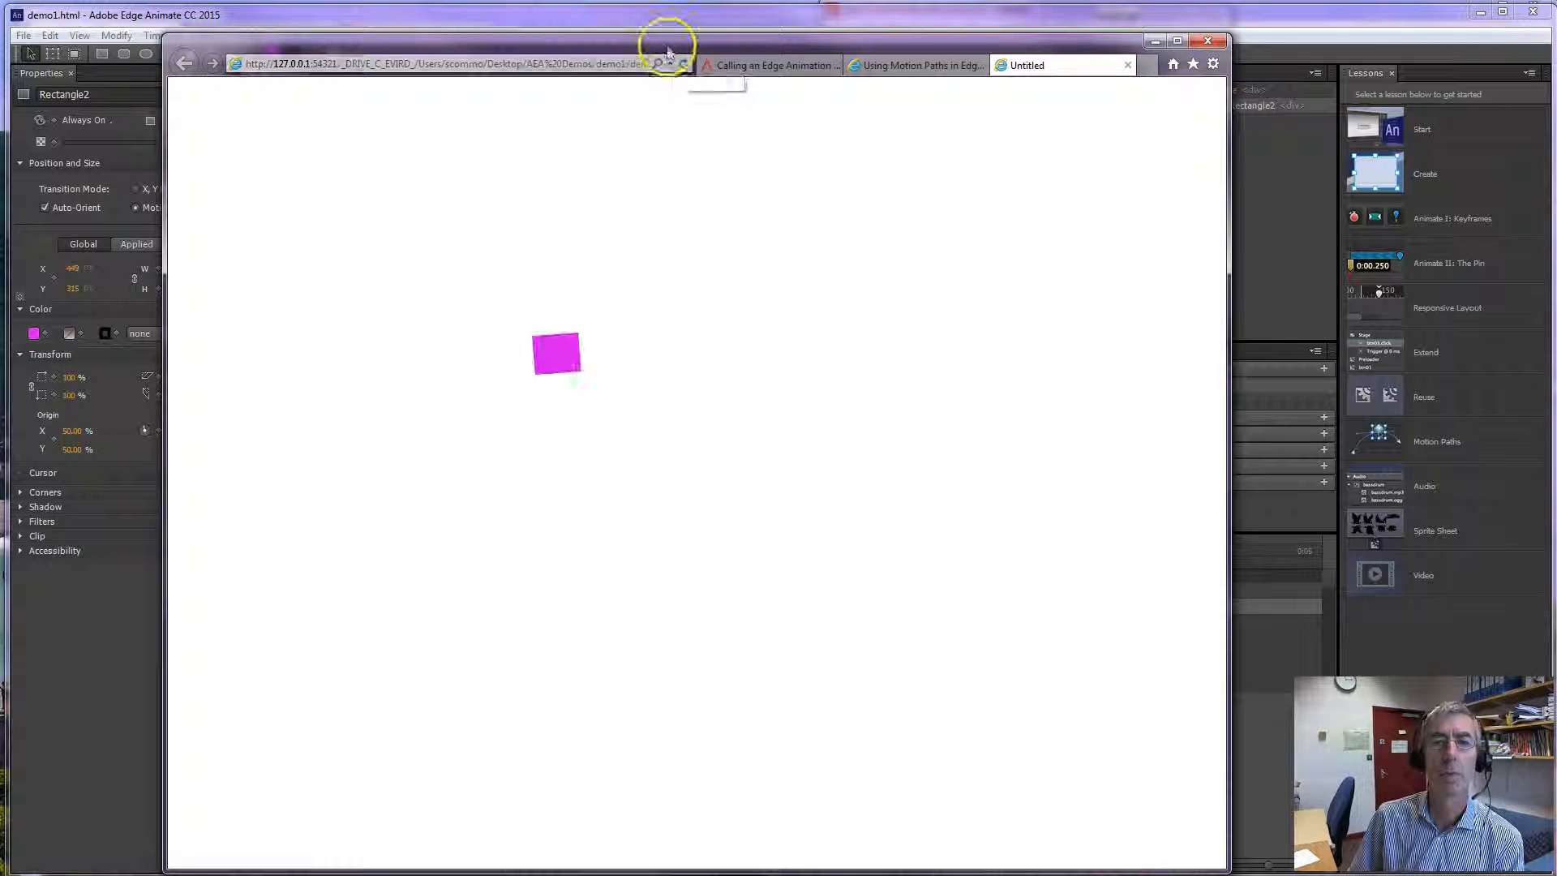
pyautogui.moveTo(671, 43); pyautogui.dragTo(1556, 99)
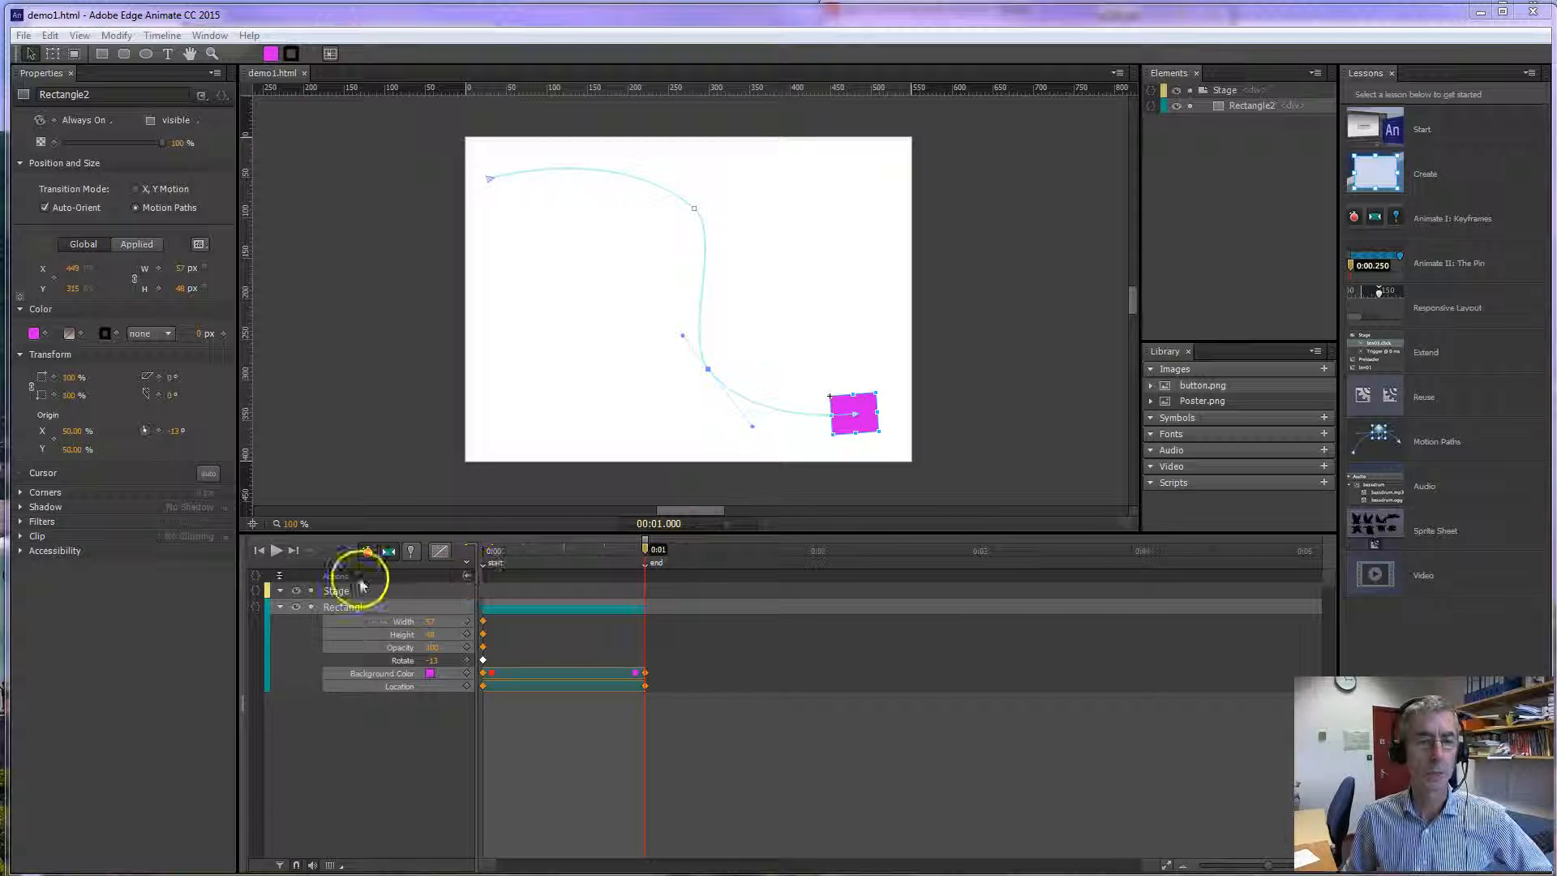
# Add a complete event to the default timeline's actions and insert the Play From playback code for a target.
pyautogui.click(256, 575)
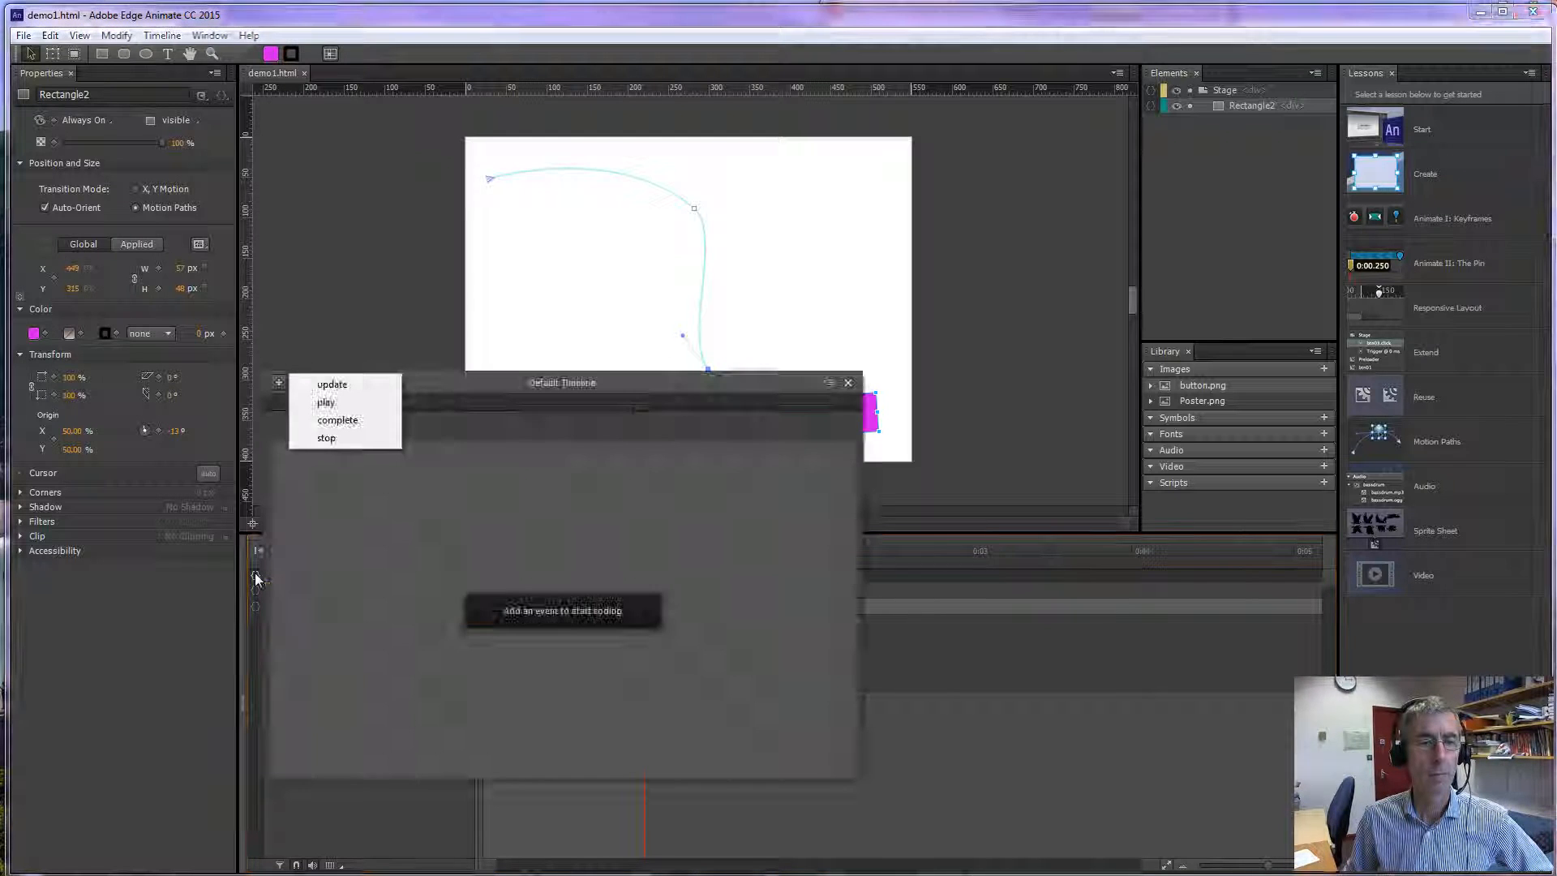
pyautogui.click(337, 420)
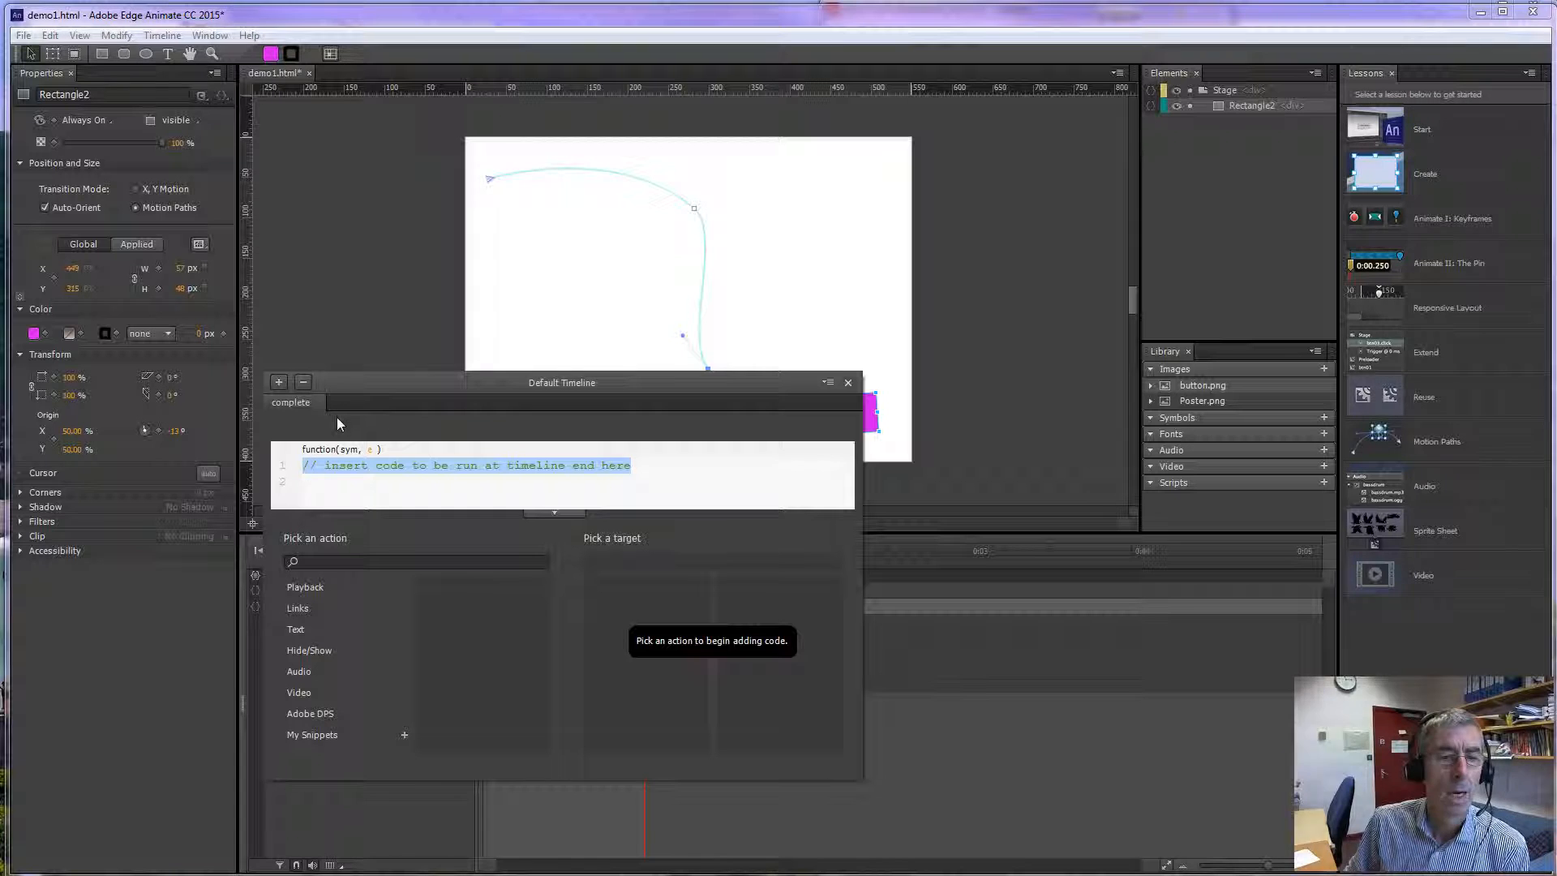
pyautogui.click(304, 587)
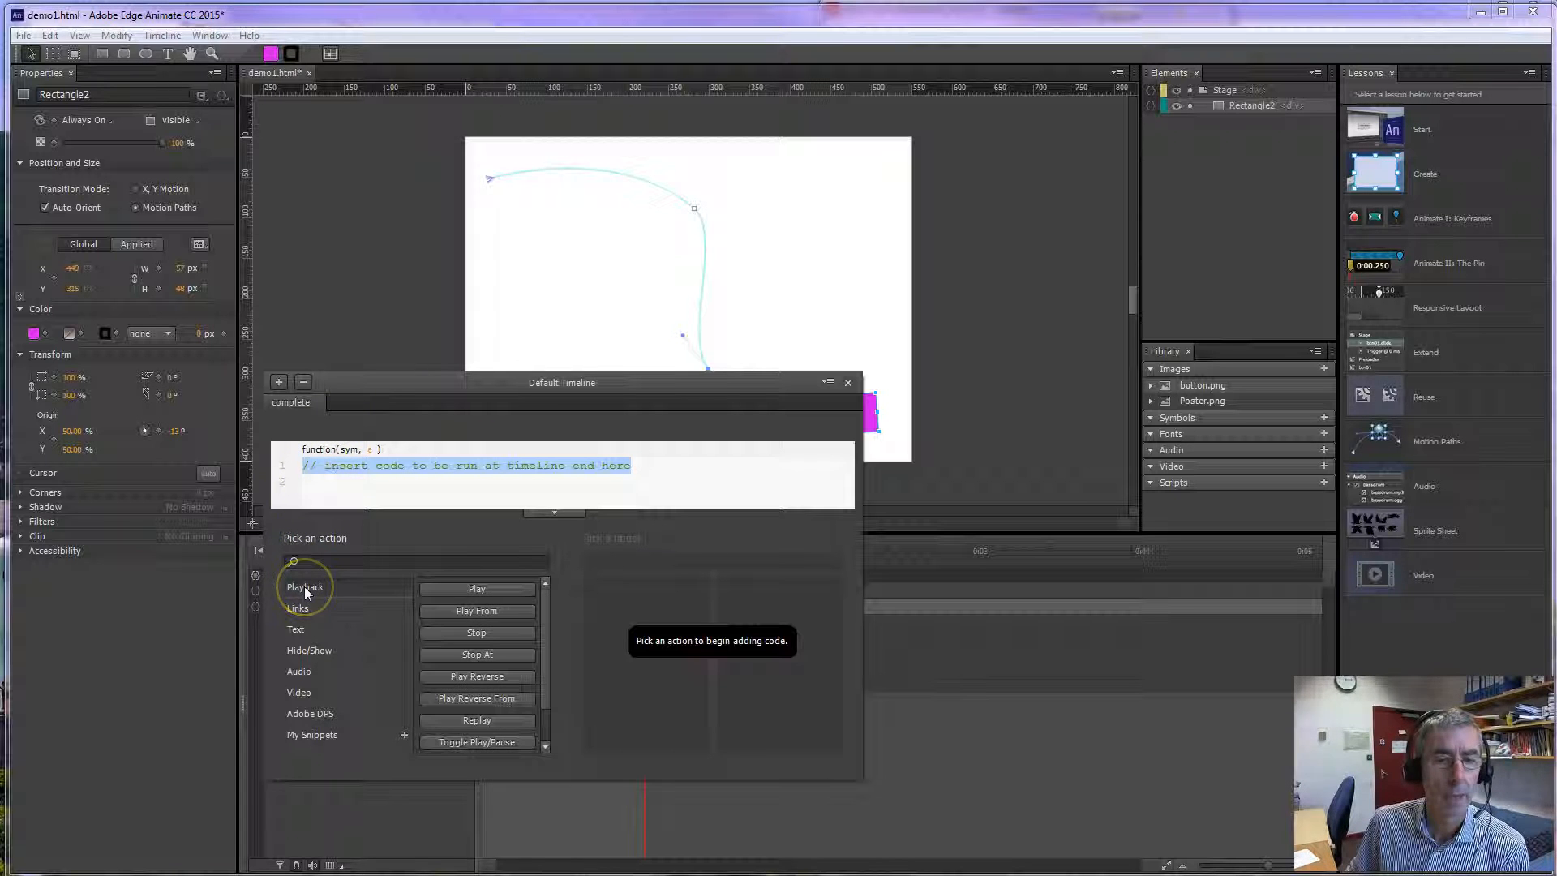
pyautogui.click(469, 611)
pyautogui.click(616, 584)
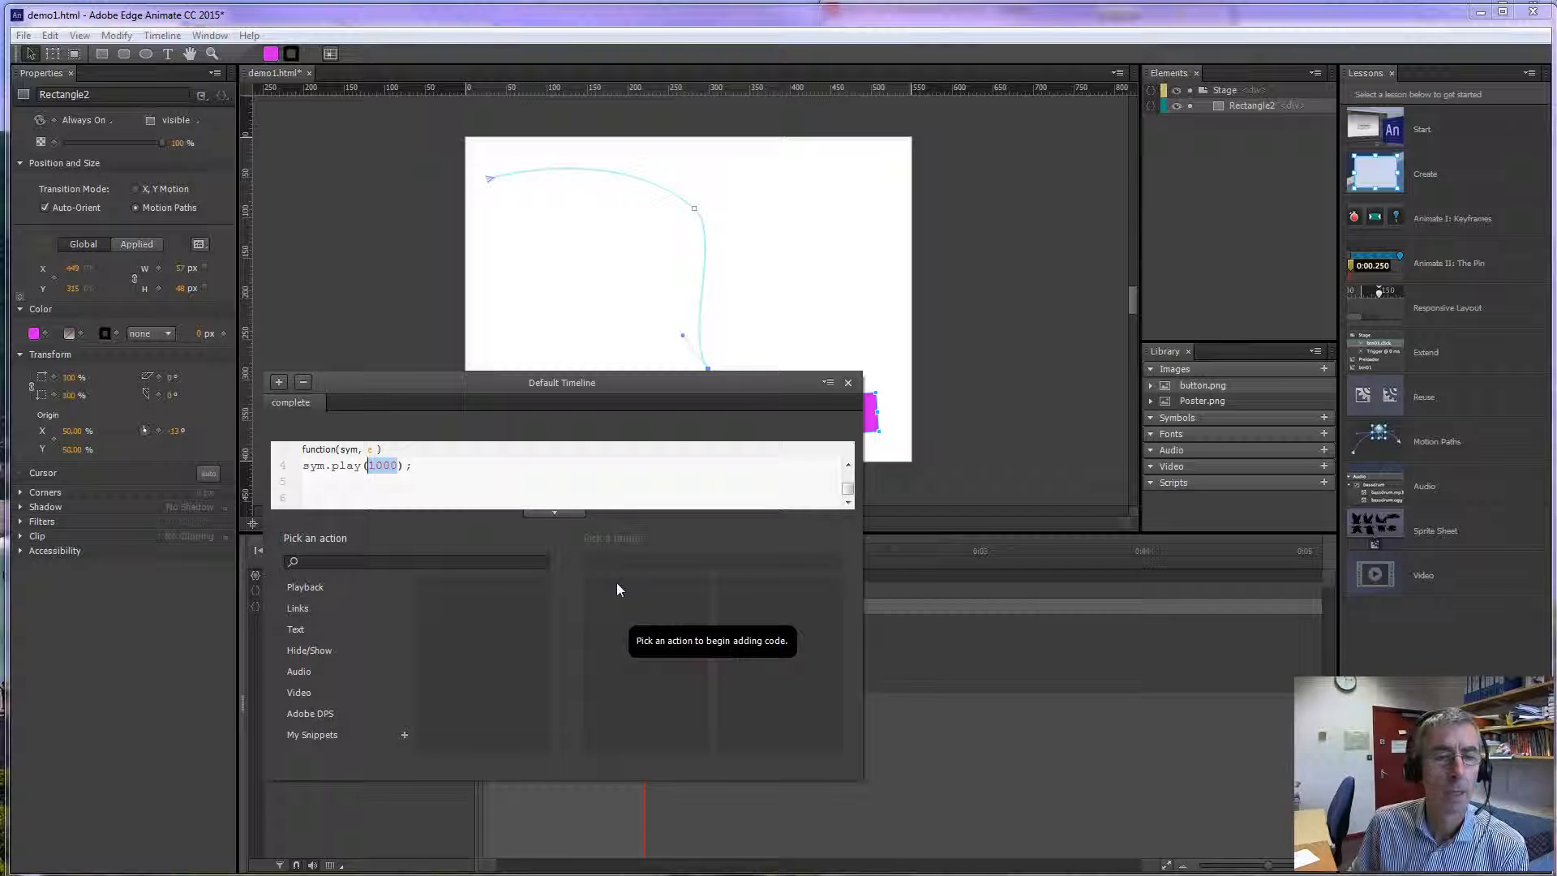
# Replace the play position with 0 and finally with the label "start", and move the code editor clear of the stage.
pyautogui.moveTo(563, 377); pyautogui.dragTo(909, 376)
pyautogui.write('0')
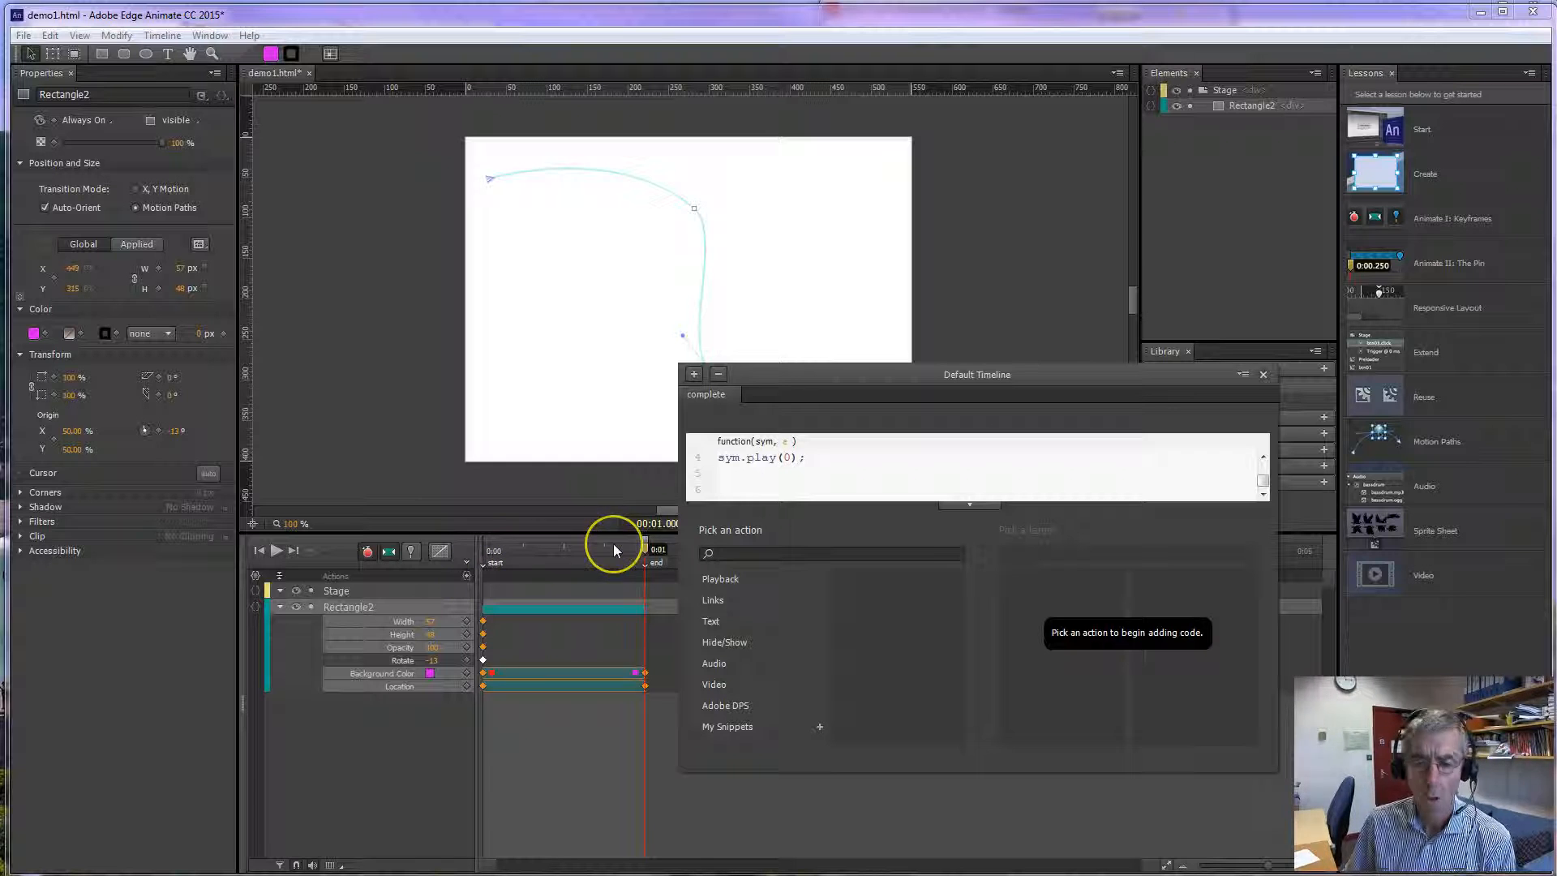
pyautogui.press('BackSpace')
pyautogui.write('"start"')
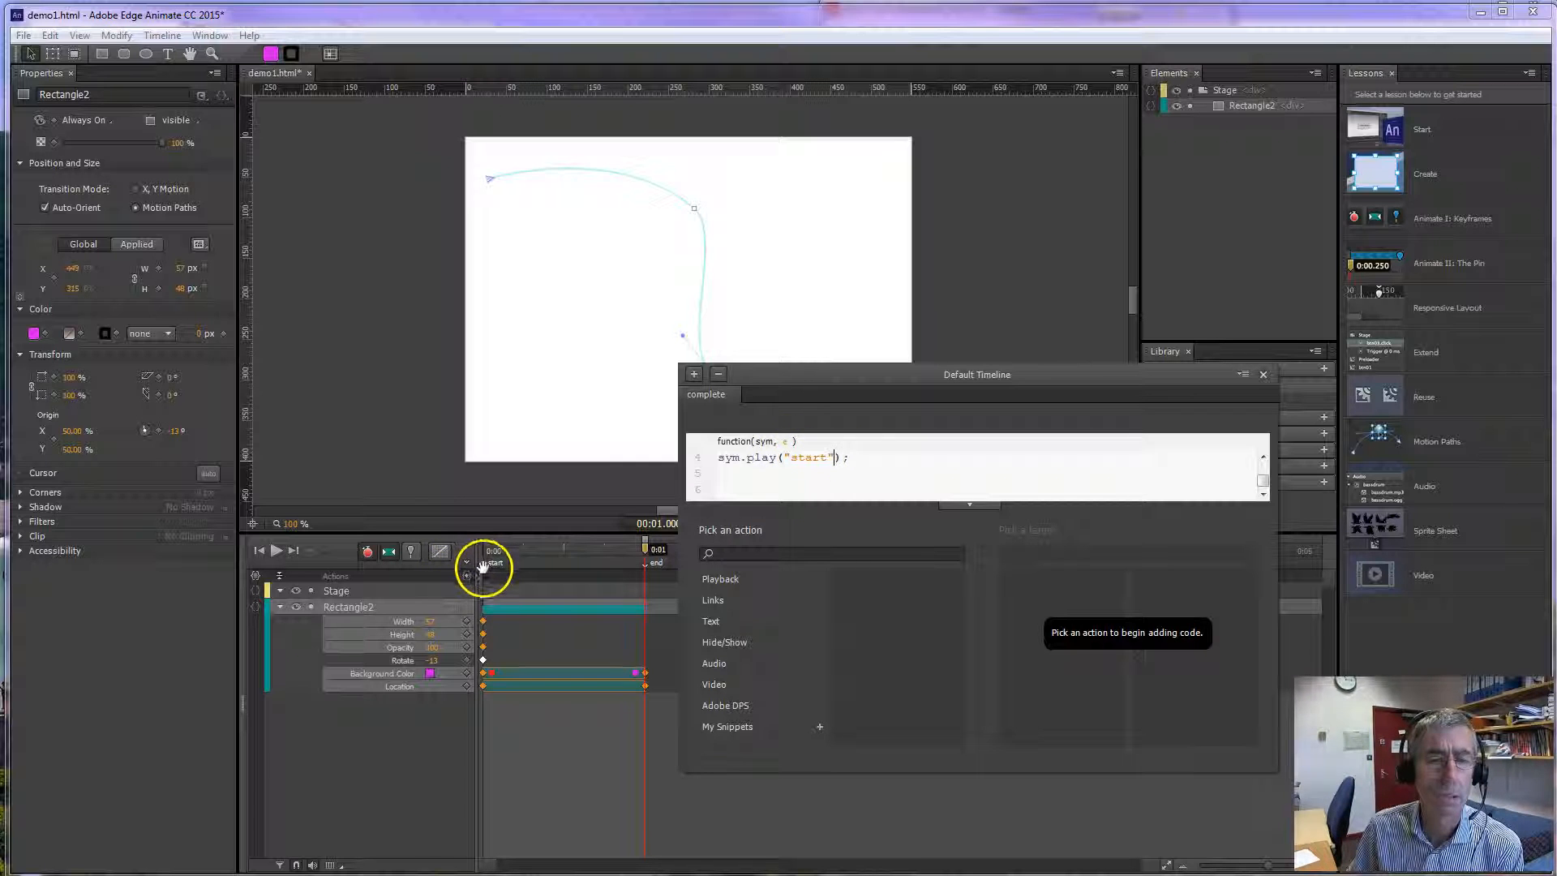
pyautogui.moveTo(1165, 371); pyautogui.dragTo(1355, 318)
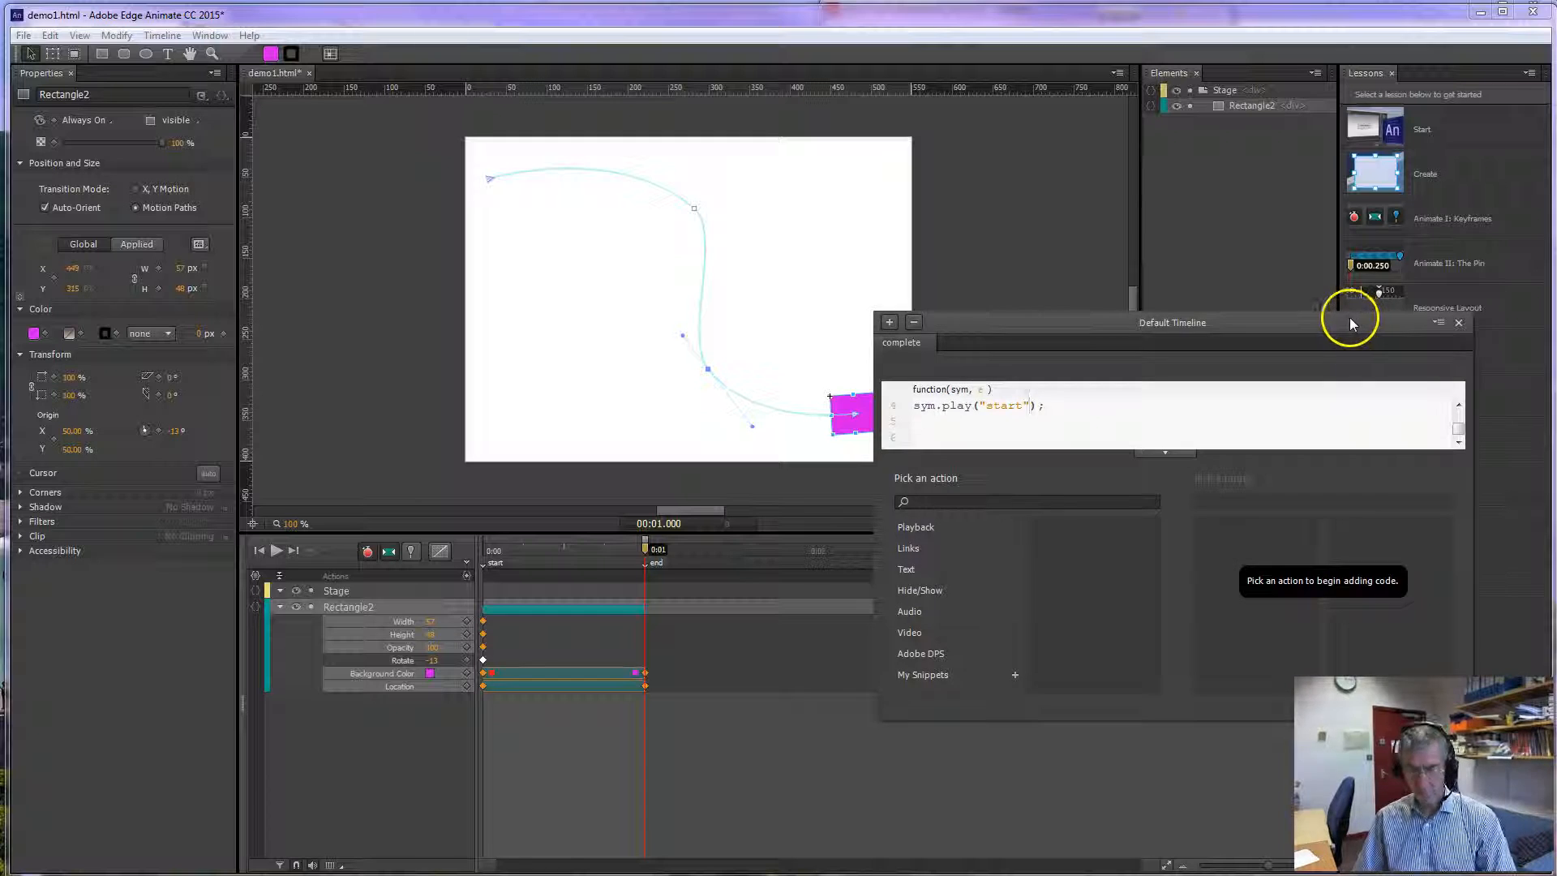
# Save and preview the looping animation in the browser, and reload the page to check that it repeats.
pyautogui.hotkey('ctrl', 'Return')
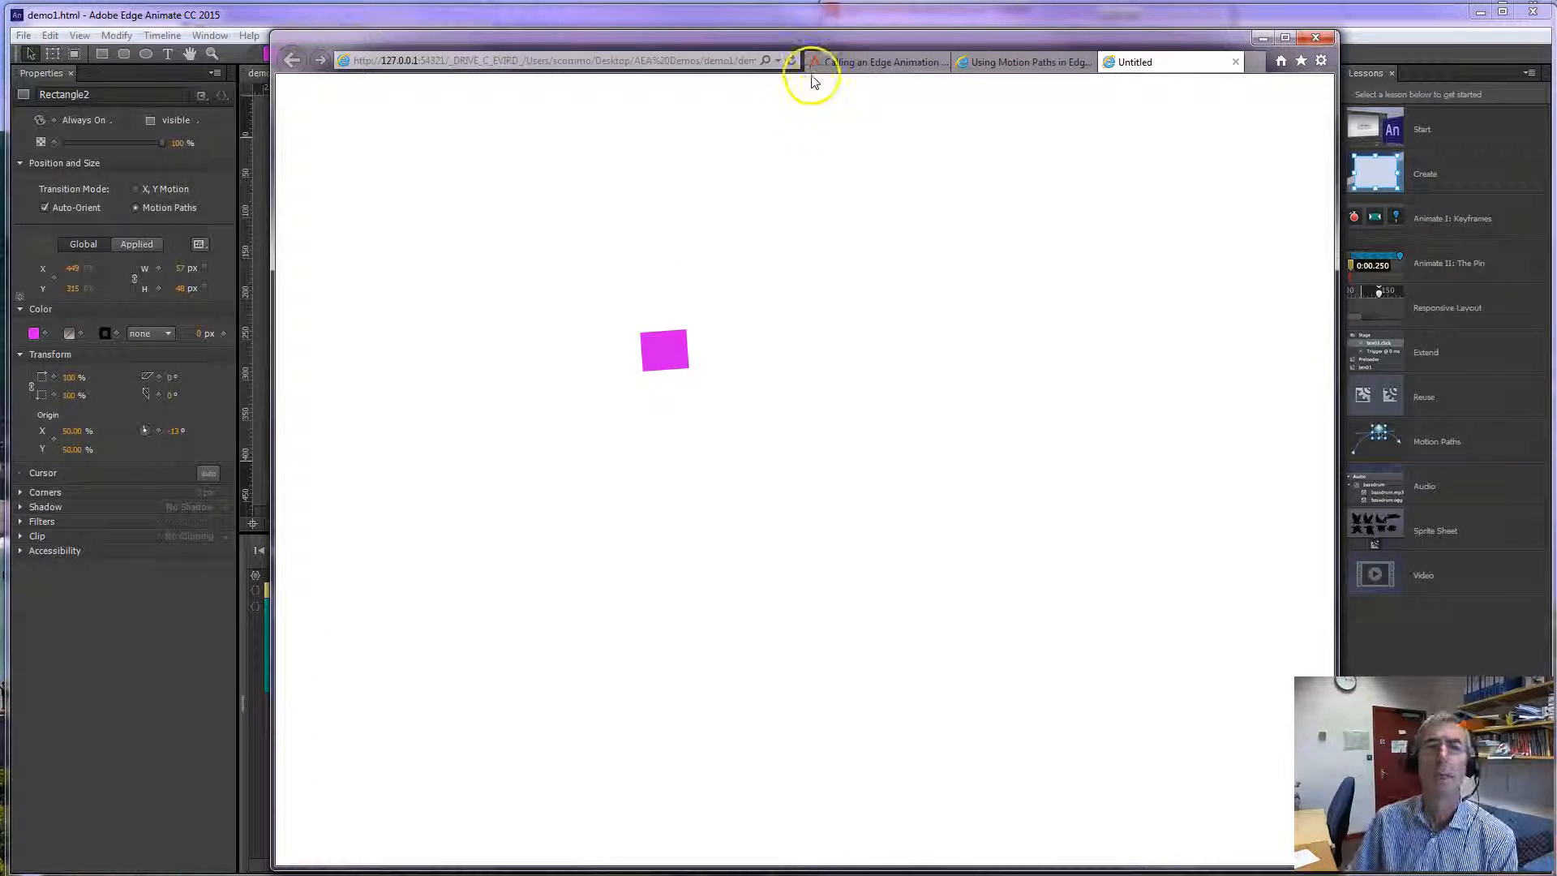
pyautogui.click(791, 61)
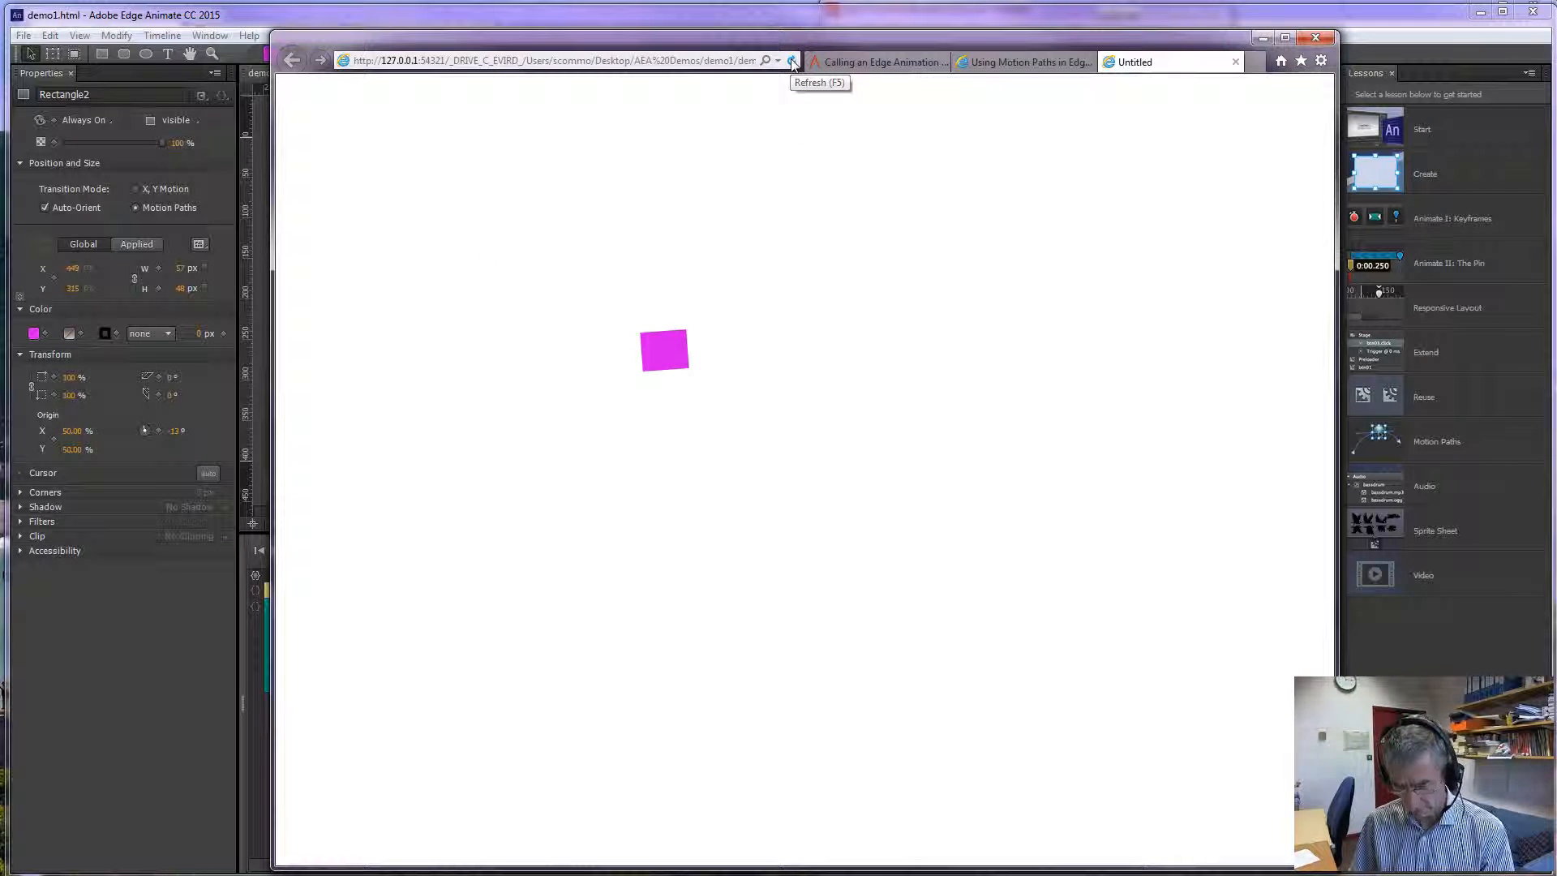
pyautogui.click(792, 61)
pyautogui.click(792, 62)
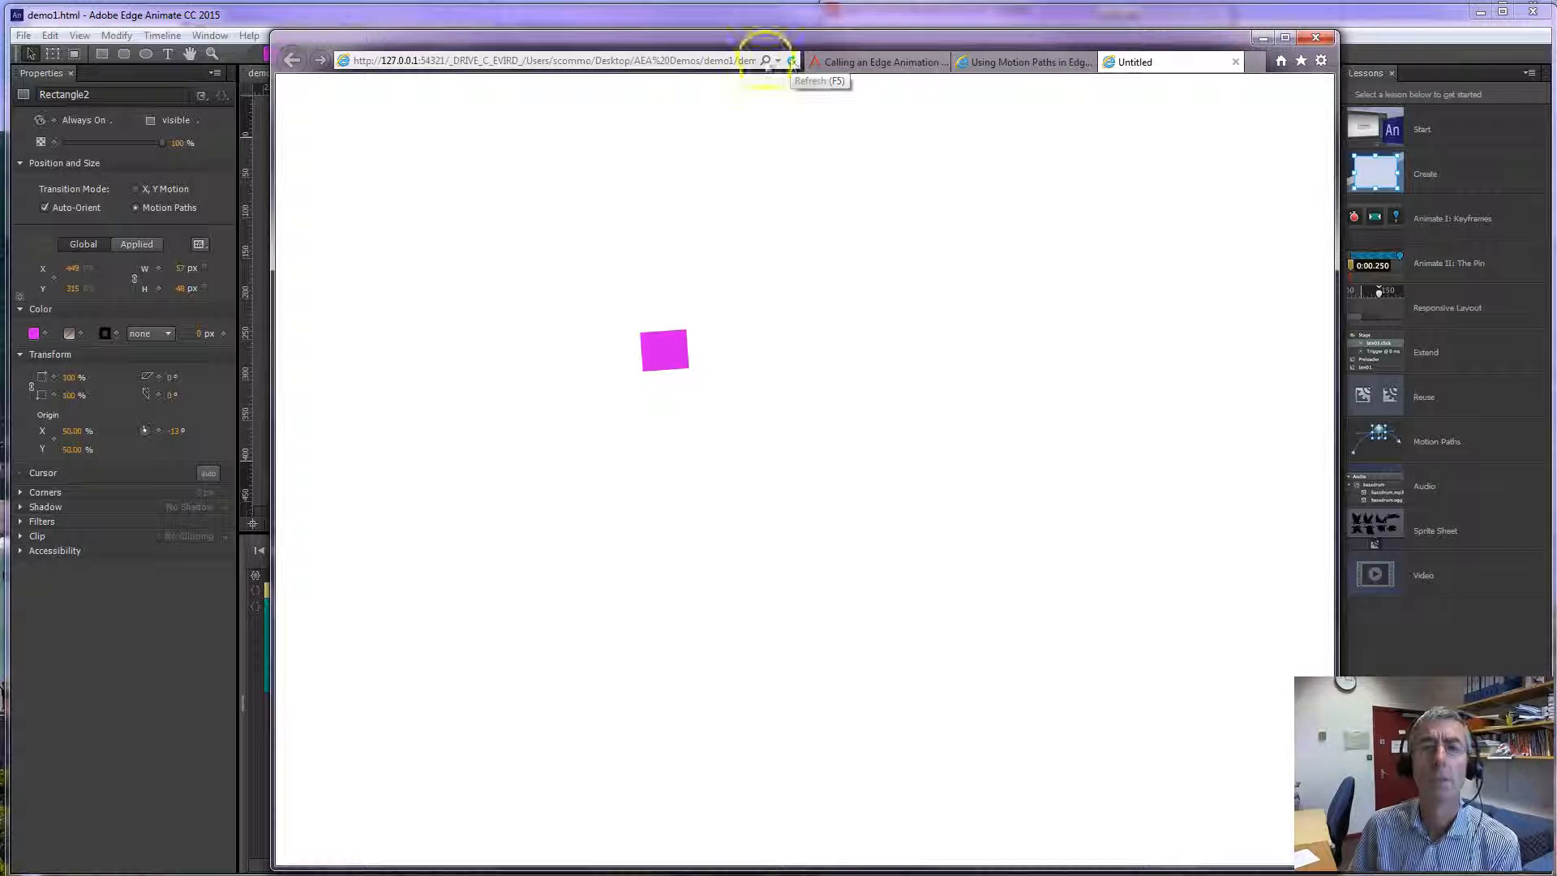
# Copy the preview address, open it in the Chrome window, enlarge that window vertically and move it aside to watch the animation.
pyautogui.click(594, 59)
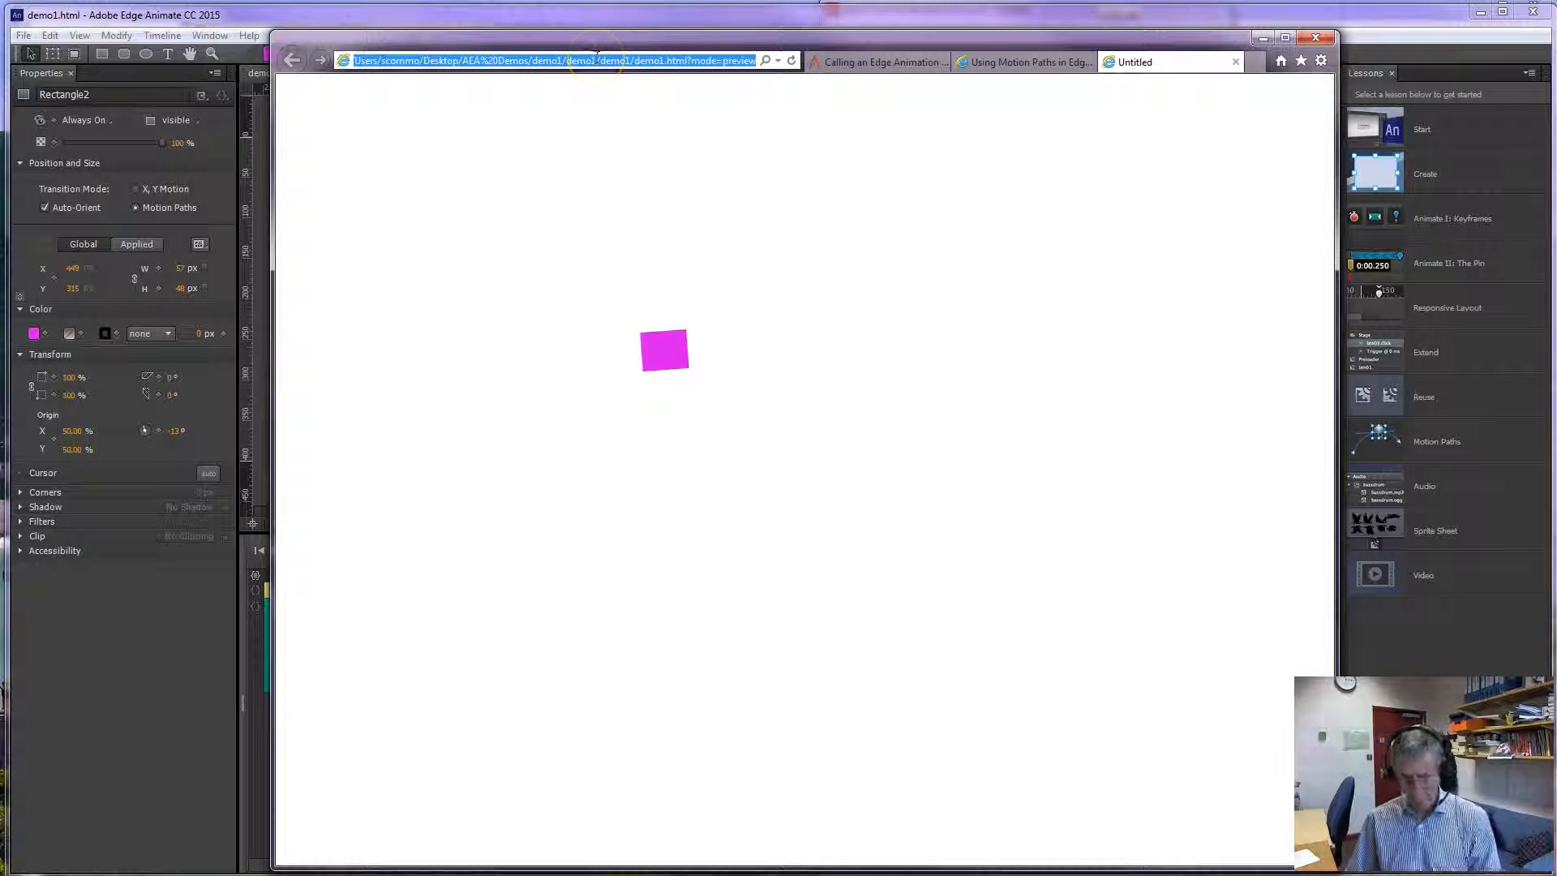
pyautogui.click(365, 874)
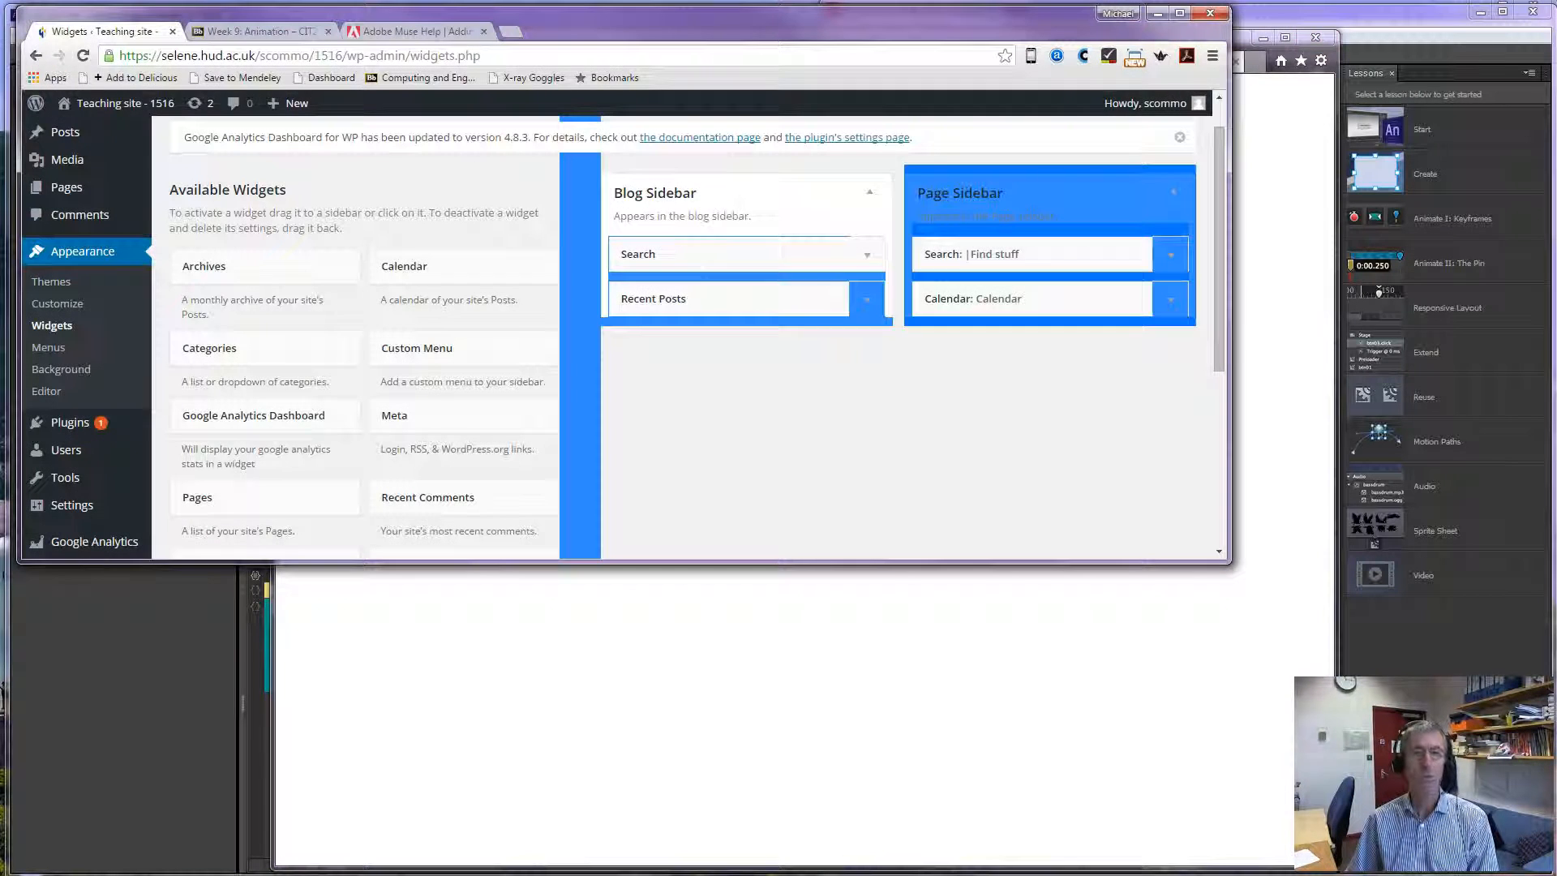
pyautogui.doubleClick(698, 561)
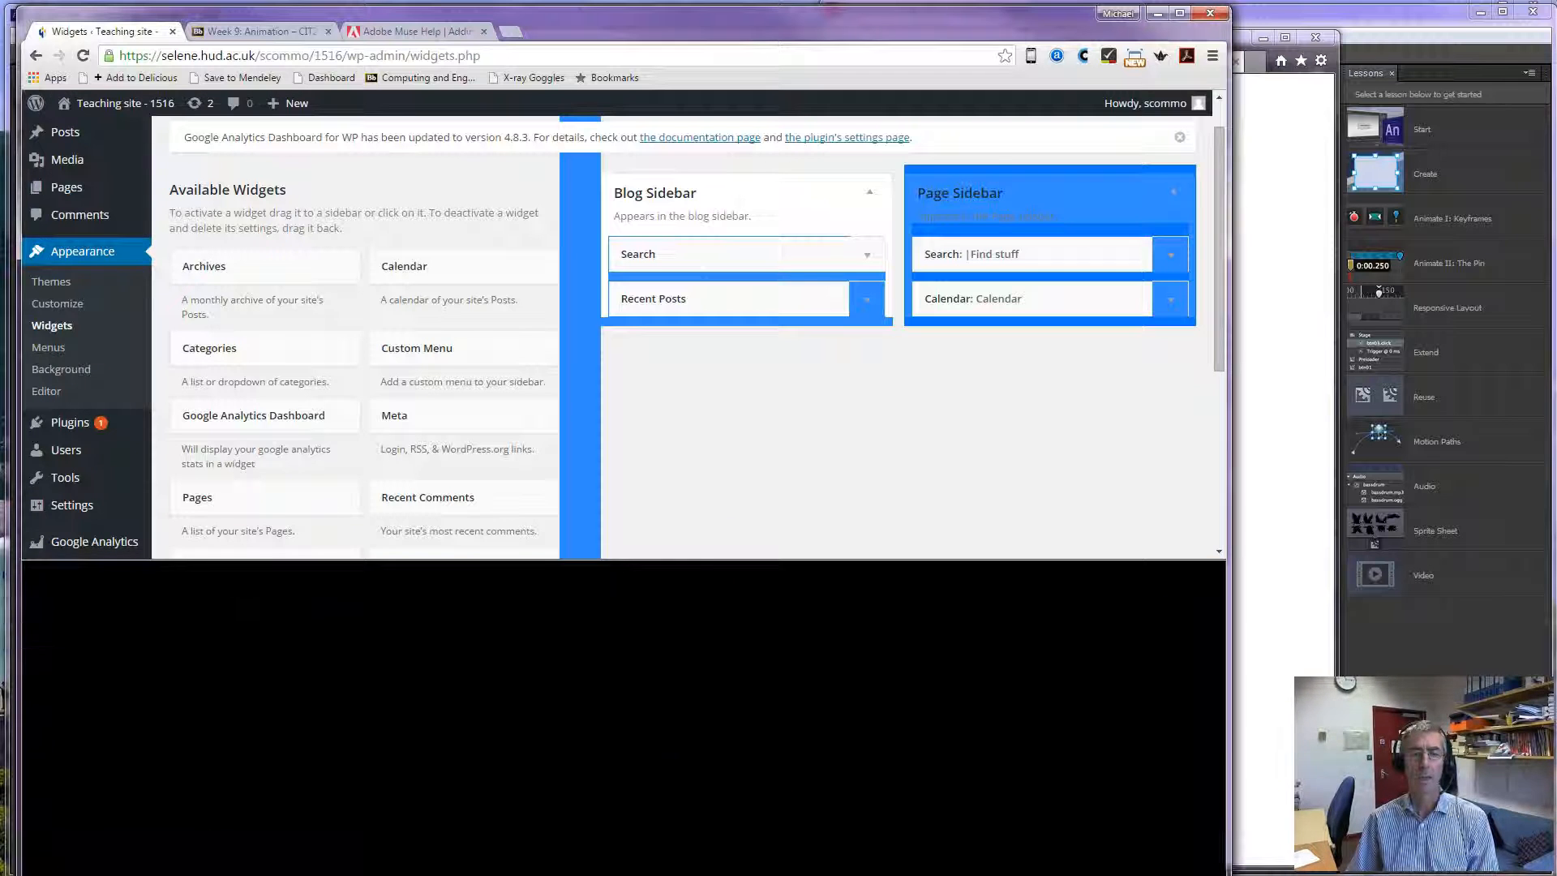
pyautogui.click(496, 56)
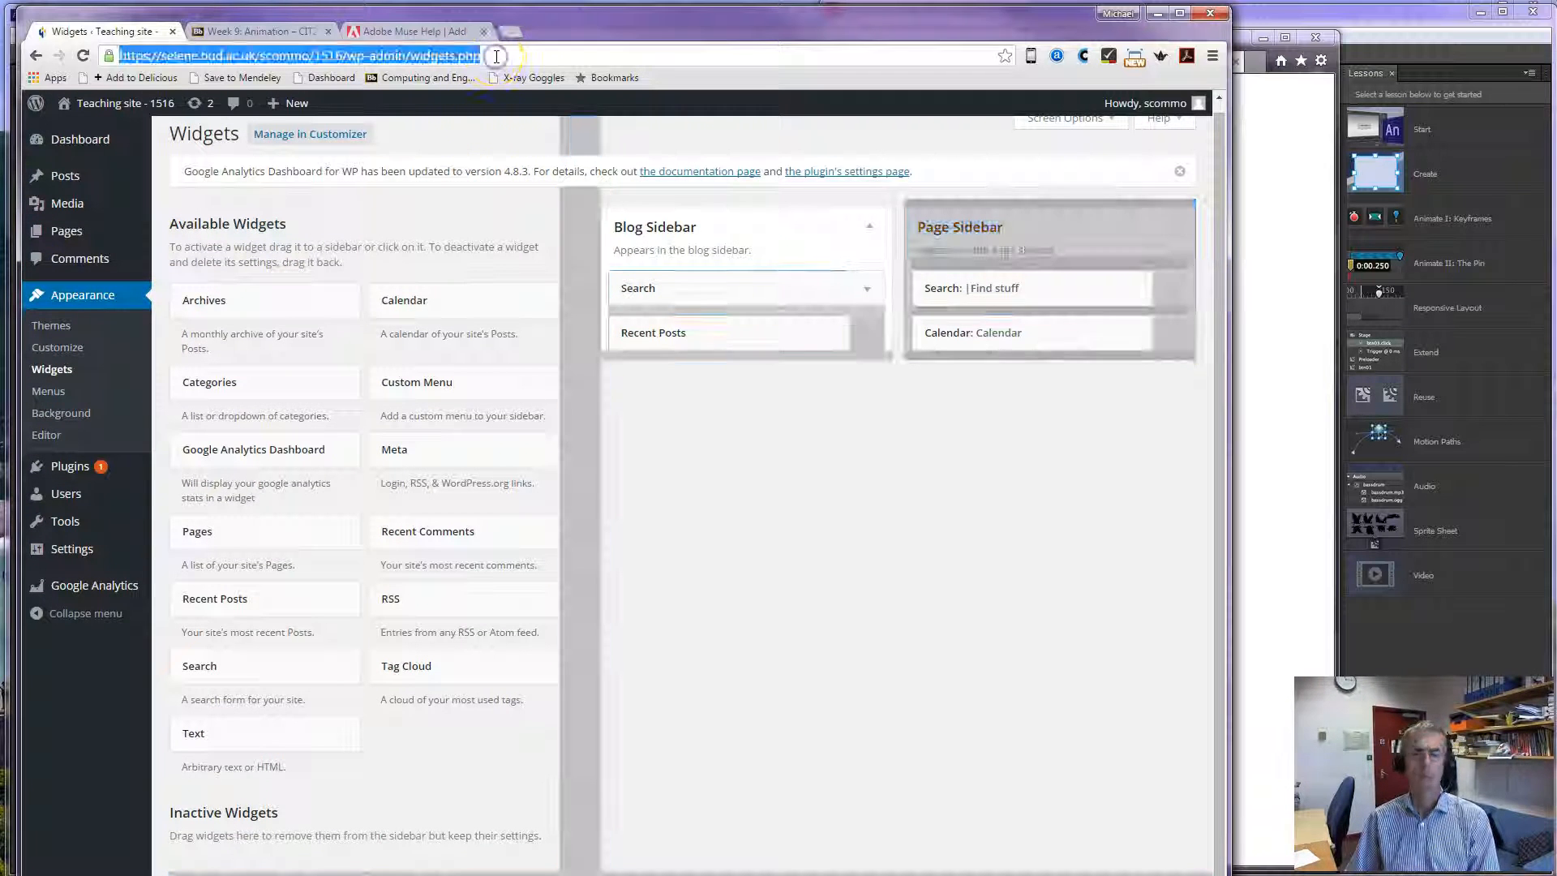
pyautogui.write('http://127.0.0.1:54321/_DRIVE_C_EVIRD_/Users/scommo/Desktop/AEA%20Demos/demo1/demo1/demo1/demo1.html?mode=preview')
pyautogui.press('Return')
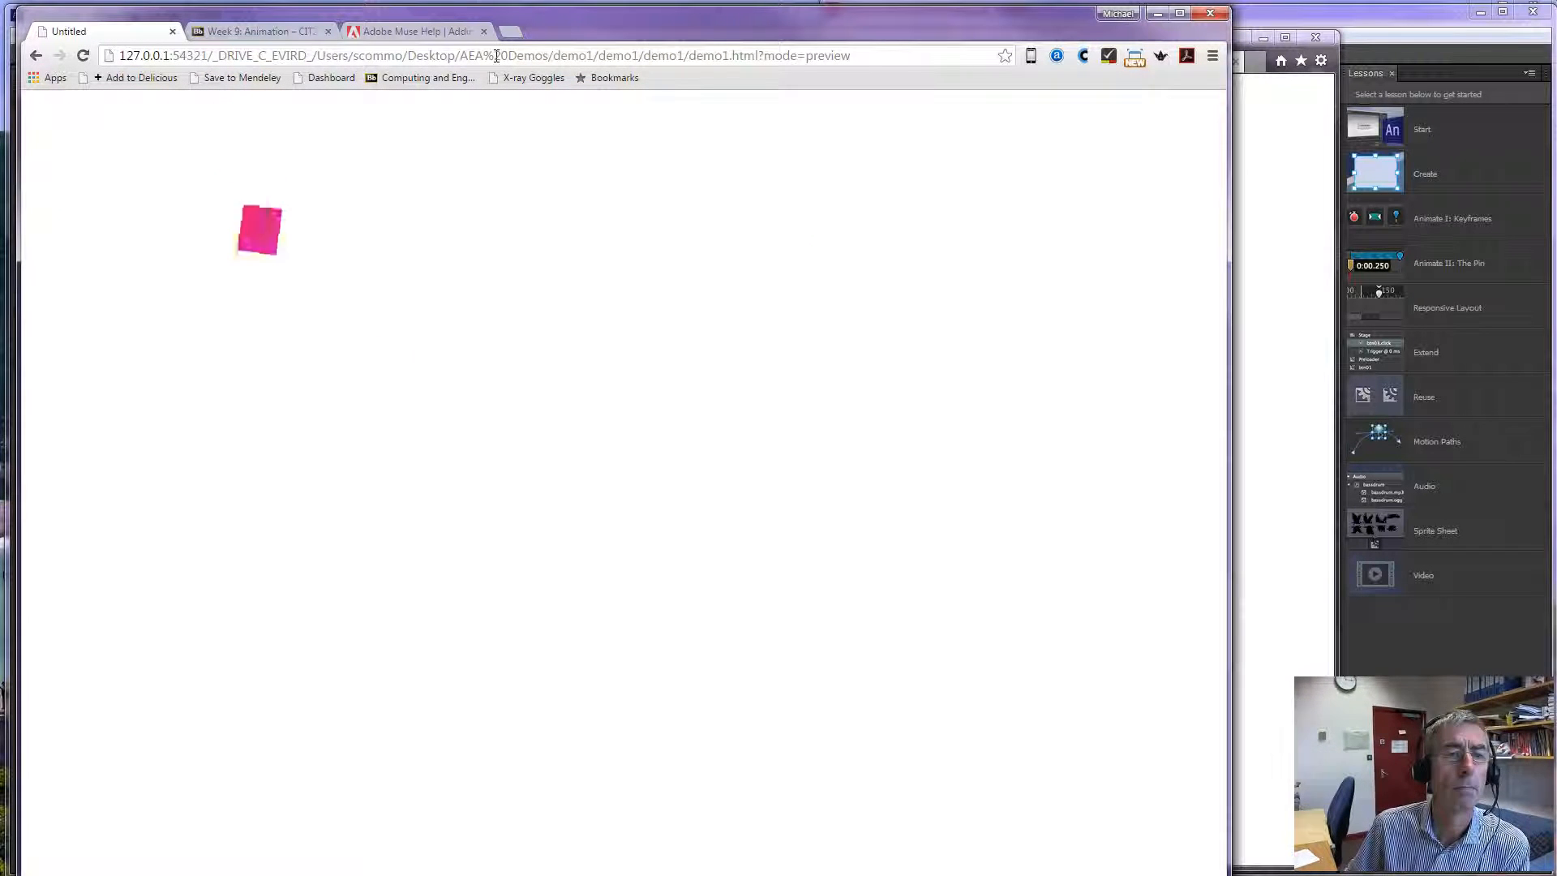
pyautogui.moveTo(602, 25); pyautogui.dragTo(705, 26)
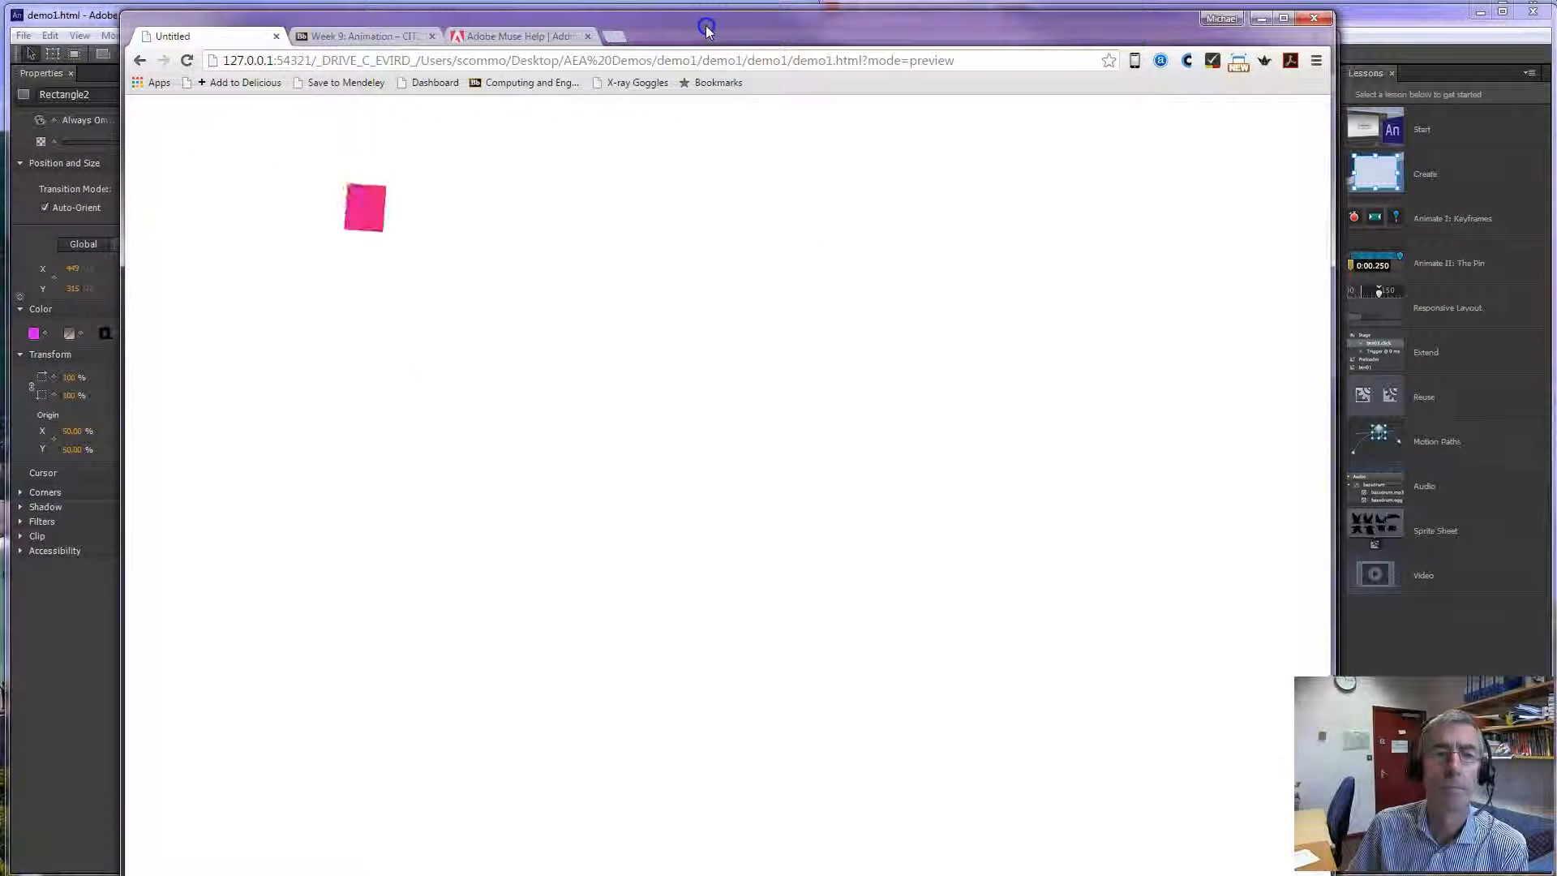